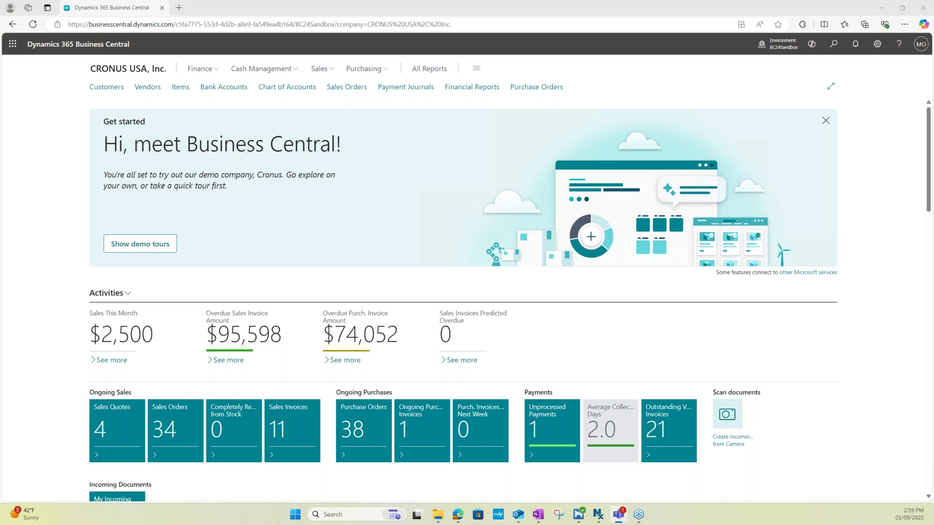
Search Tell me for 'assisted setup', open the Assisted Setup page and browse its guides
{"action": "left_click", "coordinate": [26, 288]}
{"action": "left_click", "coordinate": [693, 339]}
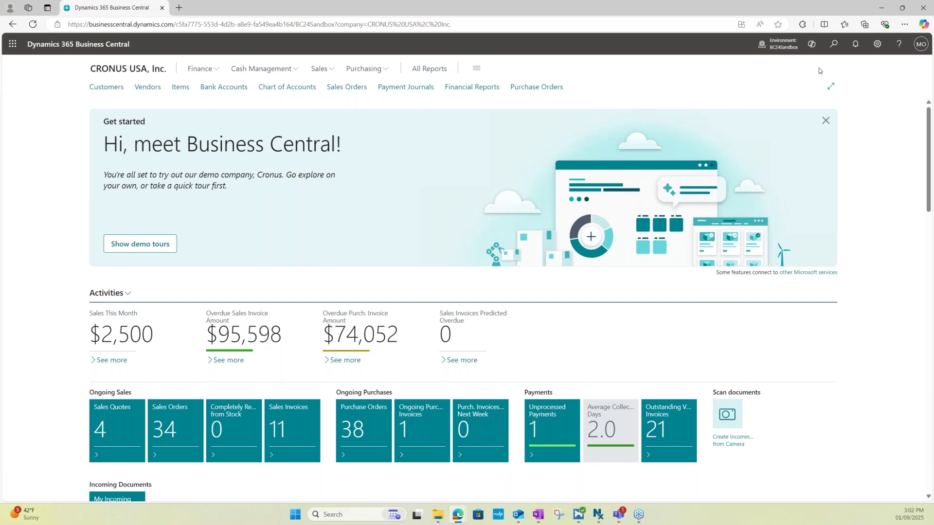
{"action": "left_click", "coordinate": [833, 44]}
{"action": "type", "text": "assisted setup"}
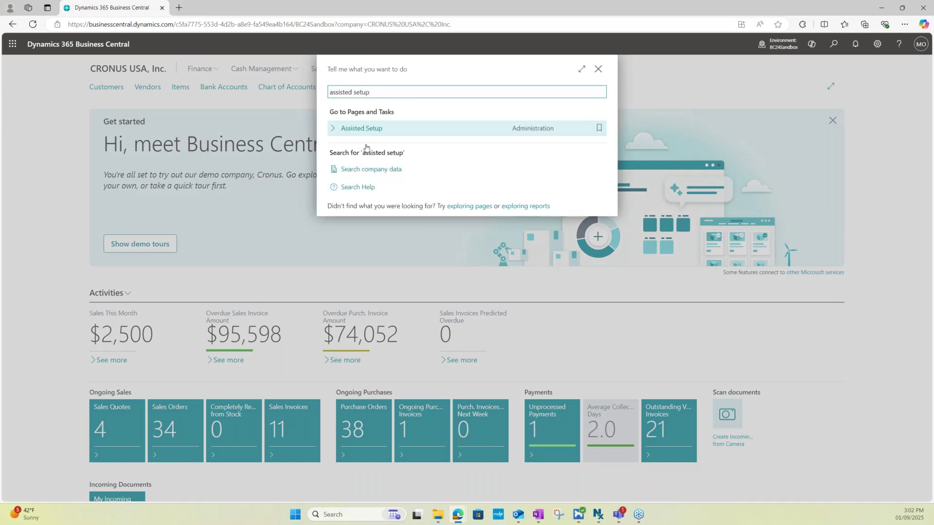
{"action": "left_click", "coordinate": [362, 125]}
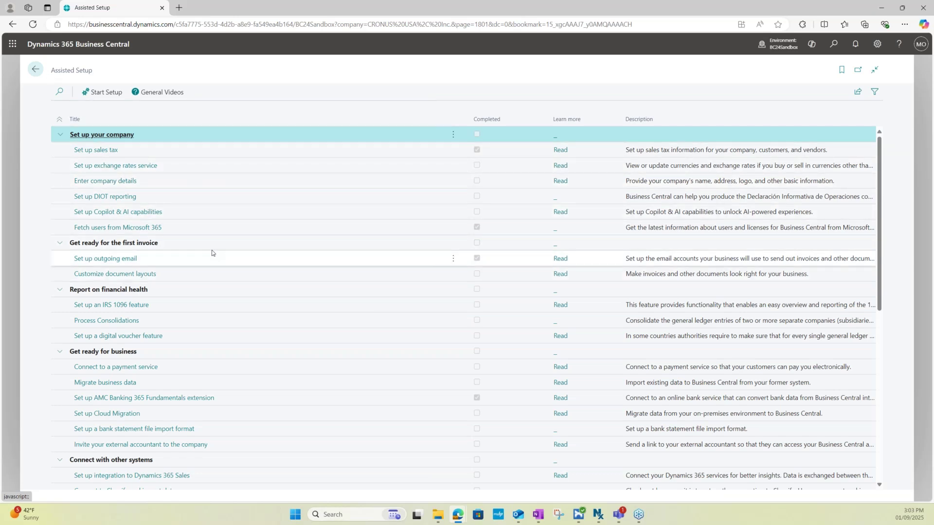
{"action": "scroll", "coordinate": [207, 249], "scroll_direction": "down", "scroll_amount": 1}
{"action": "scroll", "coordinate": [227, 317], "scroll_direction": "down", "scroll_amount": 1}
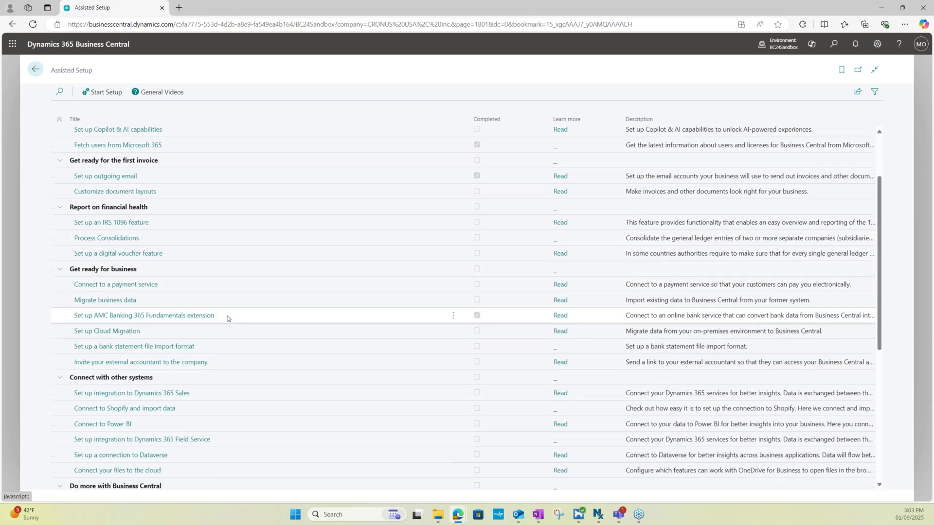
{"action": "scroll", "coordinate": [223, 341], "scroll_direction": "up", "scroll_amount": 2}
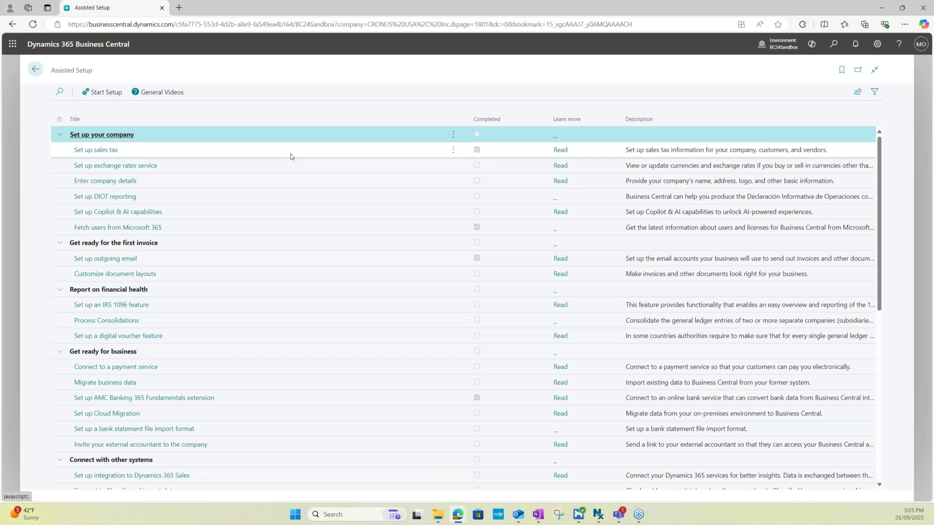
{"action": "left_click", "coordinate": [191, 150]}
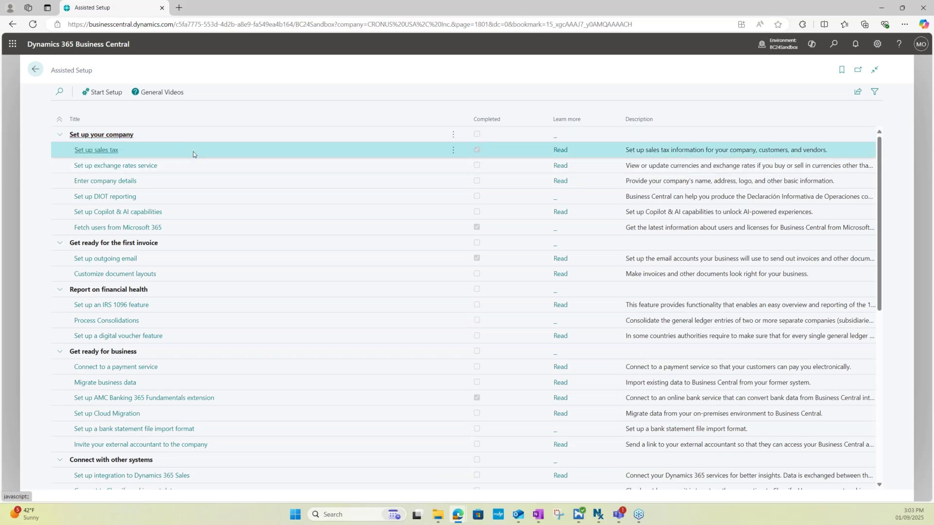
{"action": "left_click", "coordinate": [264, 182]}
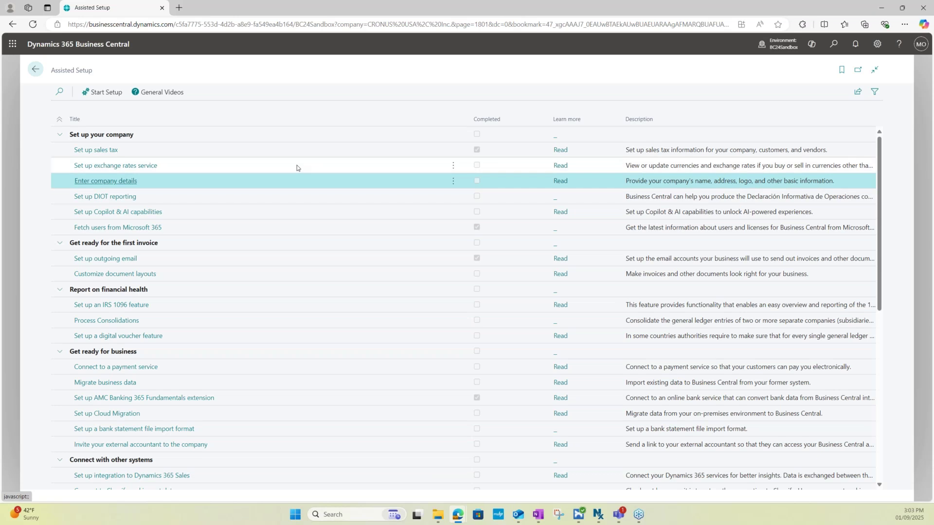
{"action": "left_click", "coordinate": [323, 246]}
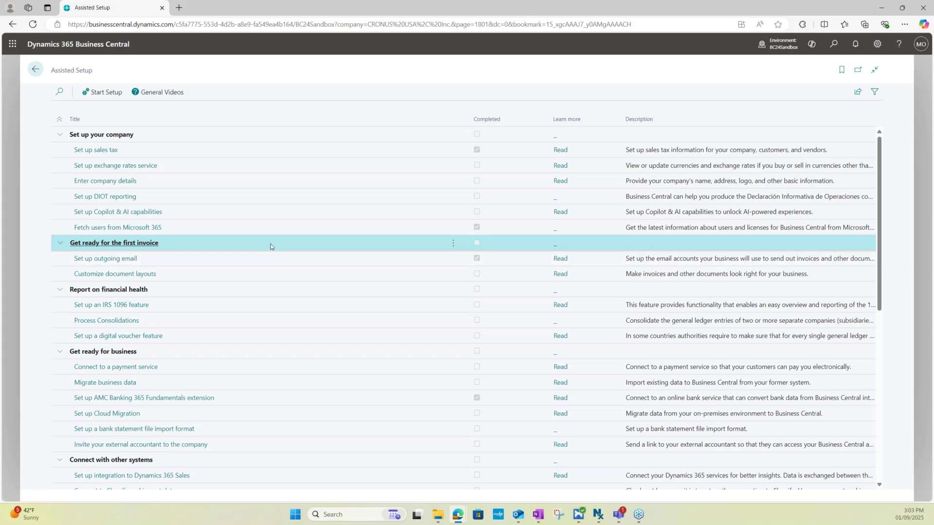
{"action": "left_click", "coordinate": [298, 258]}
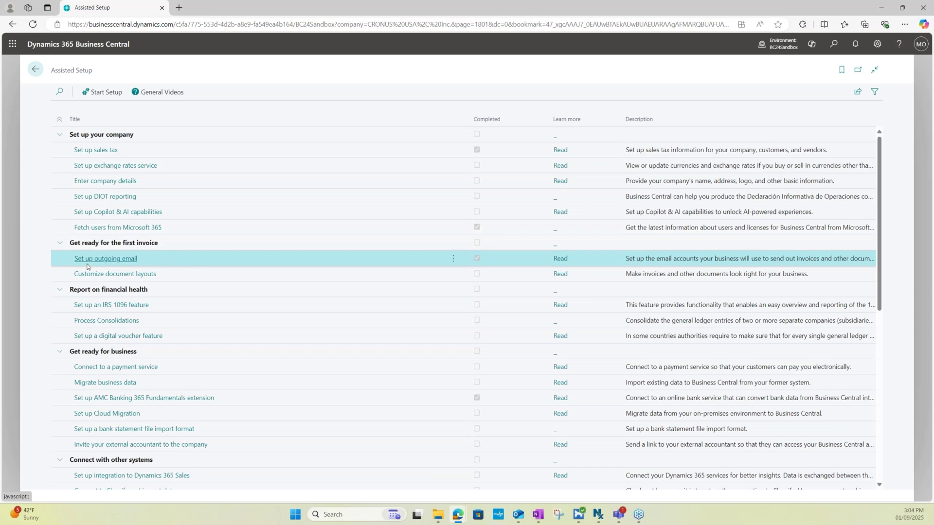
Start the Set up outgoing email guide and confirm running it again
{"action": "left_click", "coordinate": [114, 263]}
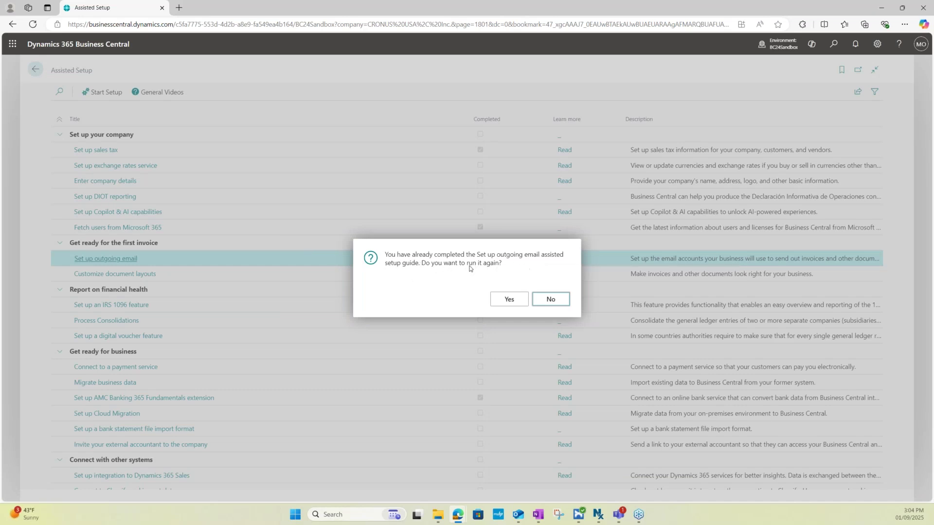
{"action": "left_click", "coordinate": [508, 300]}
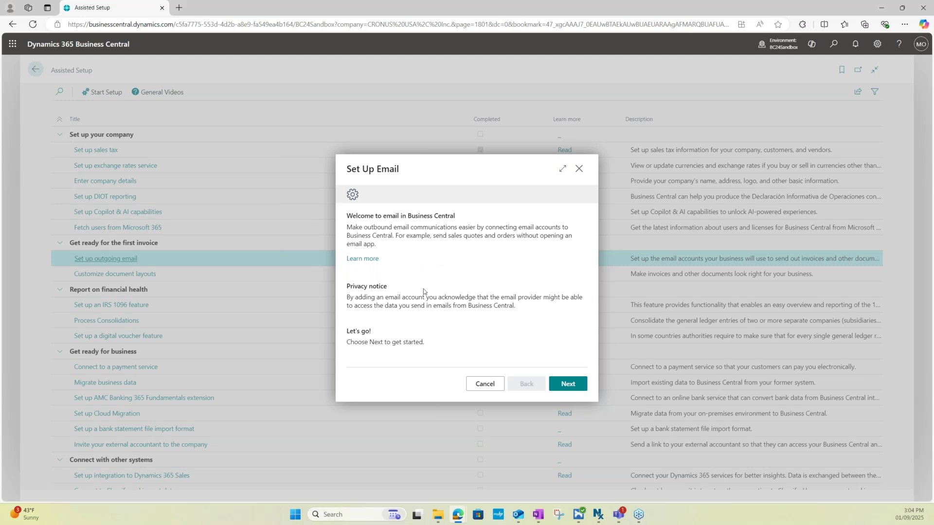
Select Current User as the email account type and advance to its account page
{"action": "left_click", "coordinate": [572, 386]}
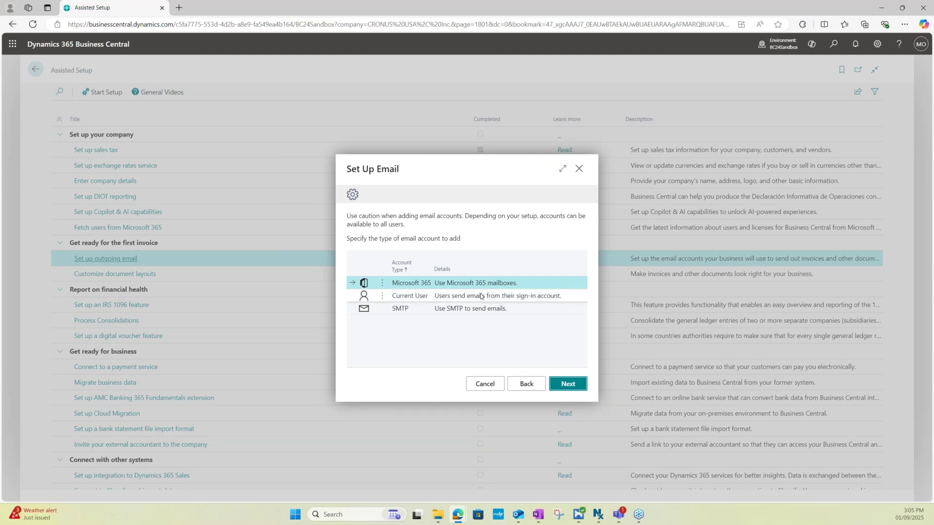
{"action": "left_click", "coordinate": [480, 296]}
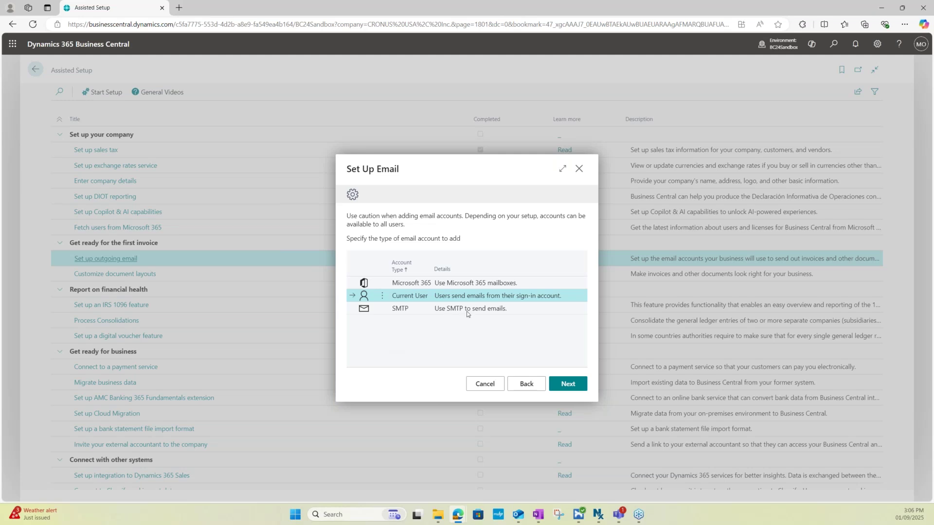
{"action": "left_click", "coordinate": [491, 309]}
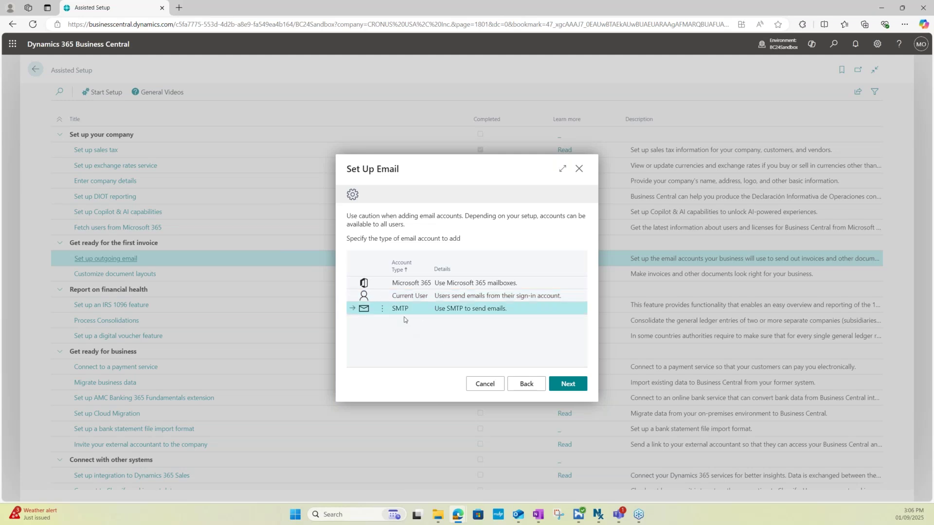
{"action": "left_click", "coordinate": [472, 298]}
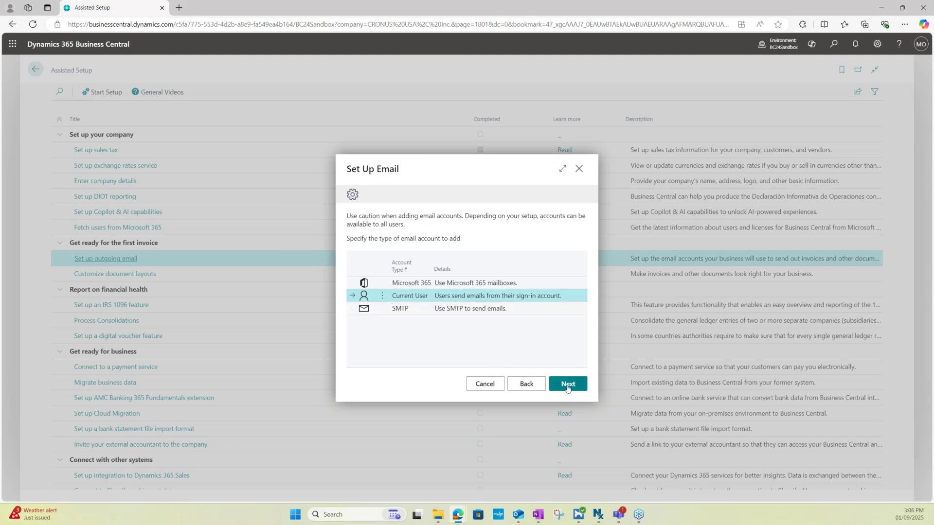
{"action": "left_click", "coordinate": [564, 387]}
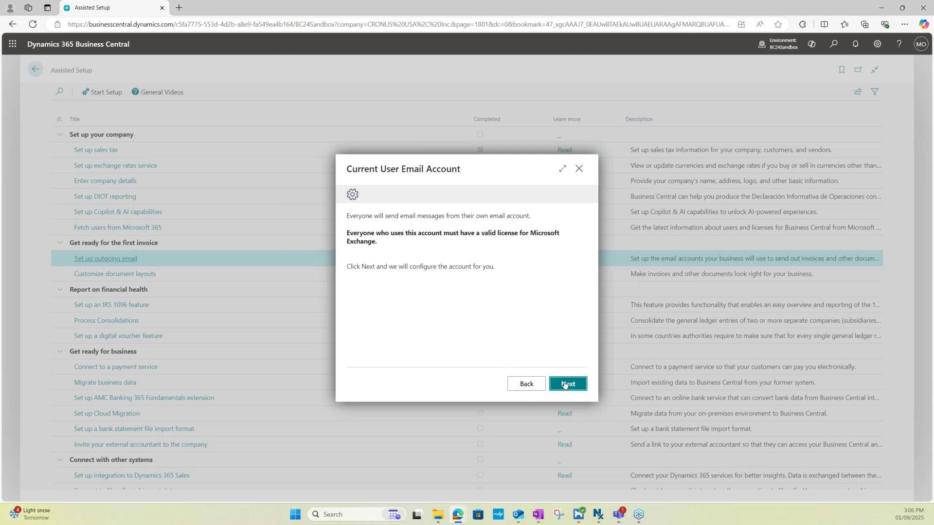
Confirm the Current User Email Account page to add the account as default
{"action": "left_click", "coordinate": [565, 384]}
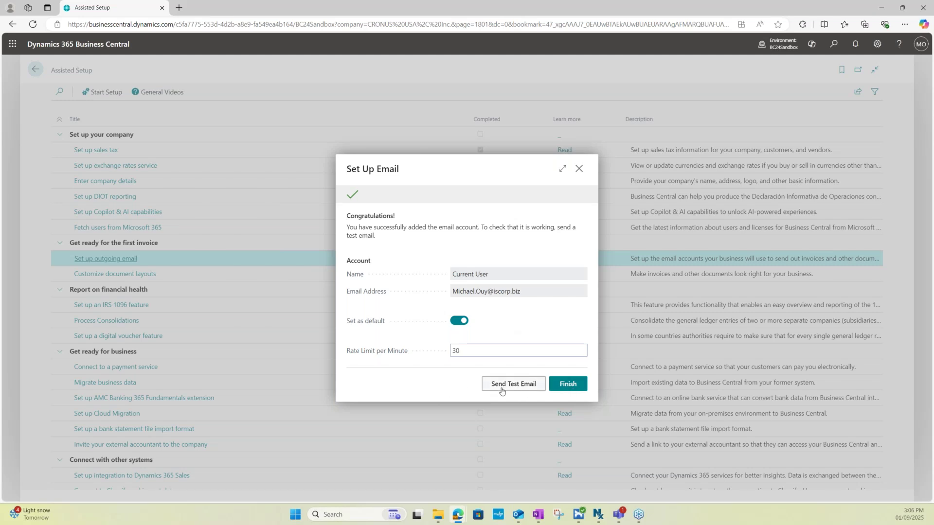
Send a test email to the account's own address and dismiss the sent notice
{"action": "left_click", "coordinate": [518, 389]}
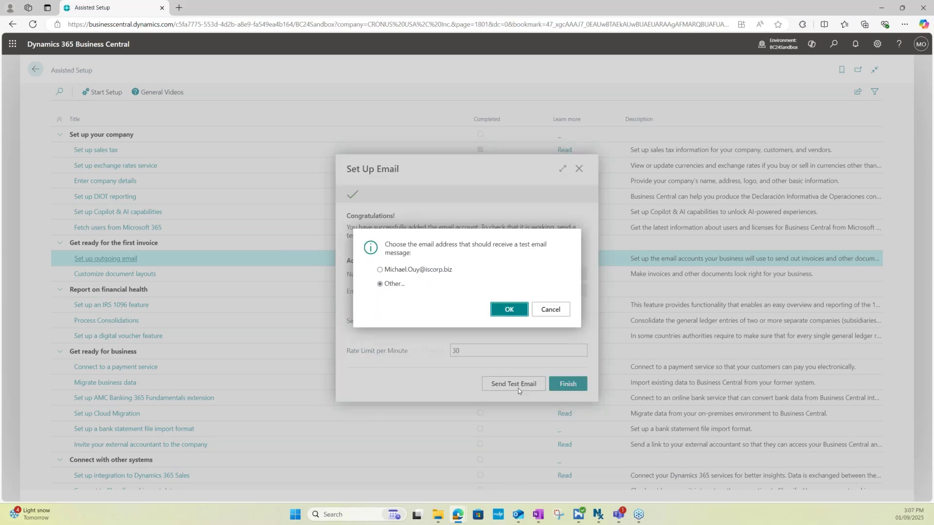
{"action": "left_click", "coordinate": [380, 270]}
{"action": "left_click", "coordinate": [509, 311]}
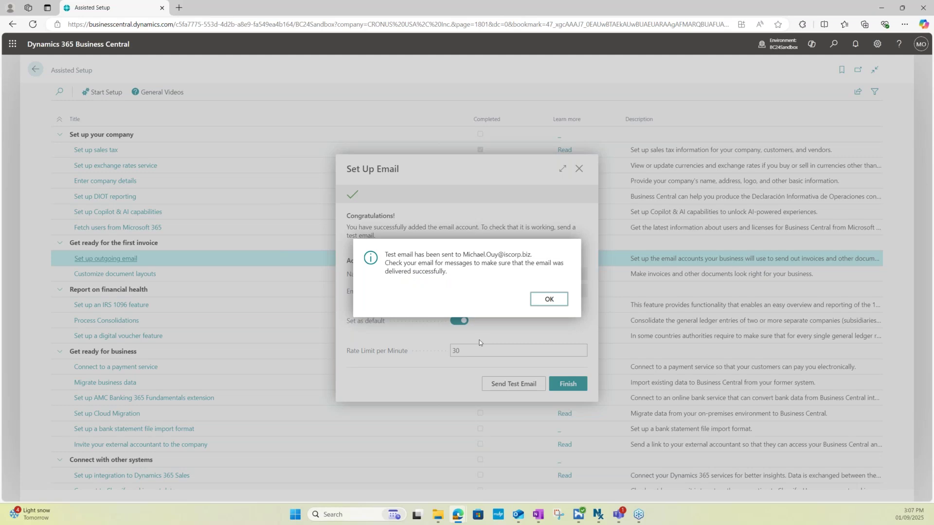
{"action": "left_click", "coordinate": [547, 299]}
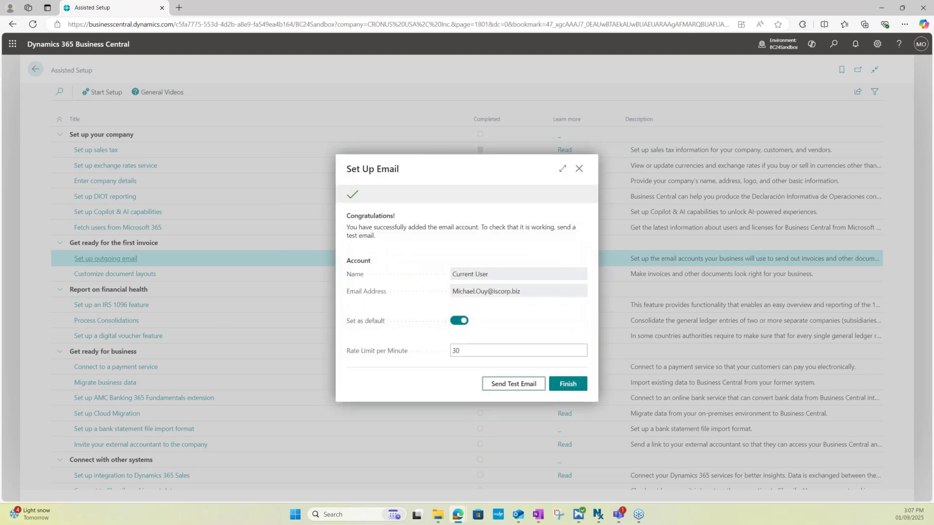
{"action": "key", "text": "alt+Tab"}
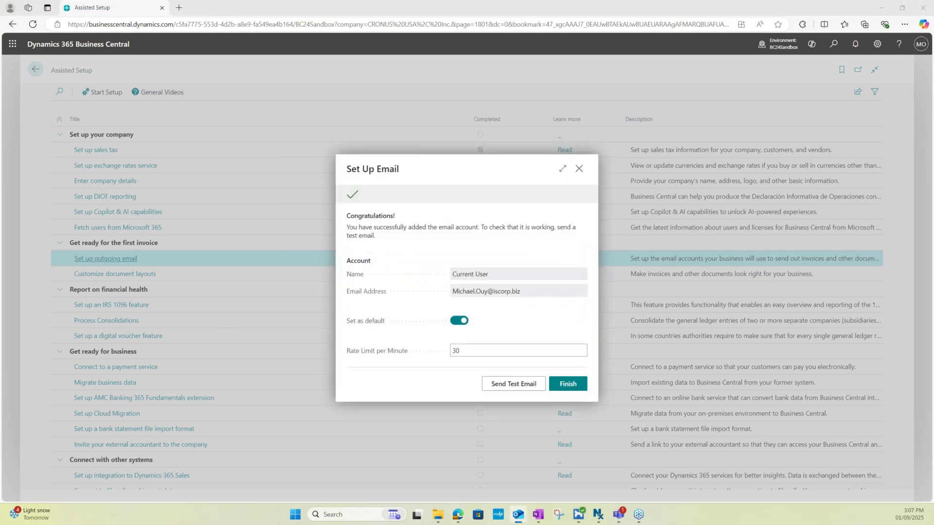
{"action": "left_click_drag", "start_coordinate": [0, 121], "coordinate": [324, 85]}
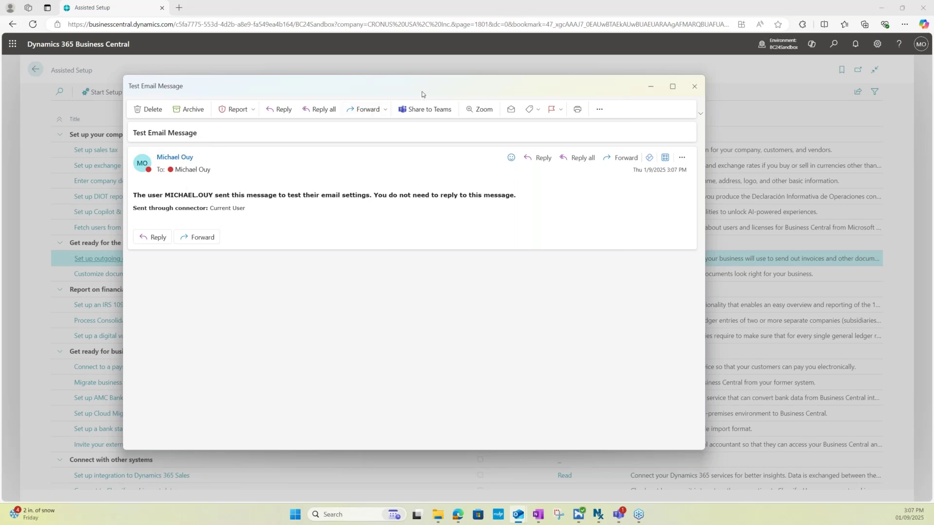
{"action": "left_click_drag", "start_coordinate": [421, 91], "coordinate": [0, 88]}
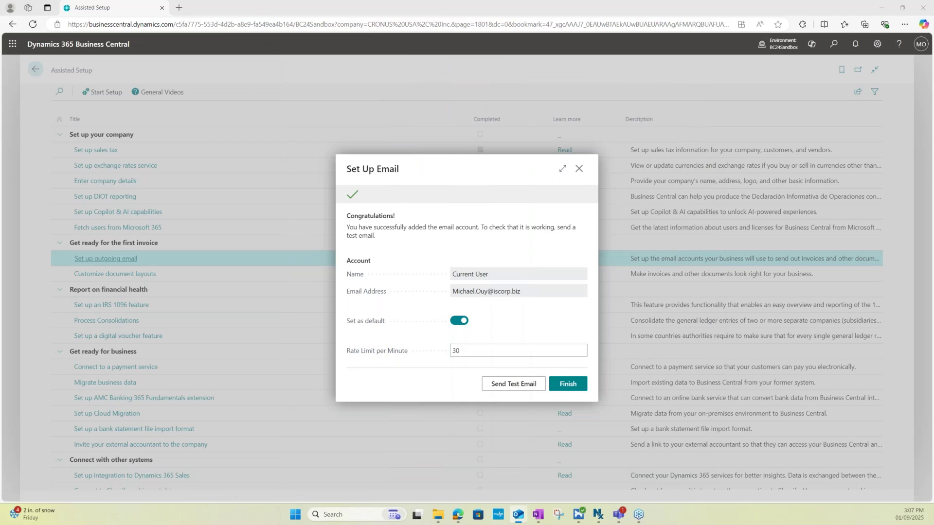
{"action": "left_click", "coordinate": [545, 385]}
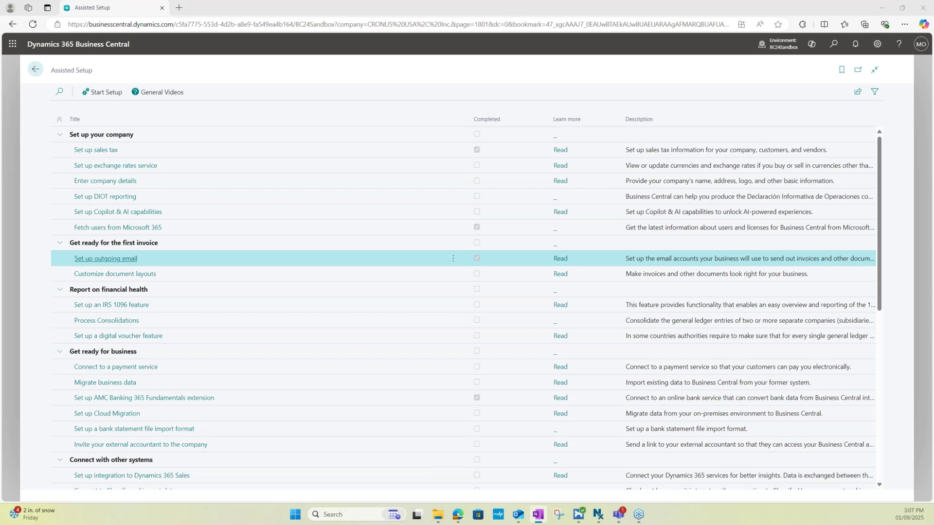
Check the default account on the Email Accounts page, then return to the home page
{"action": "left_click", "coordinate": [833, 44]}
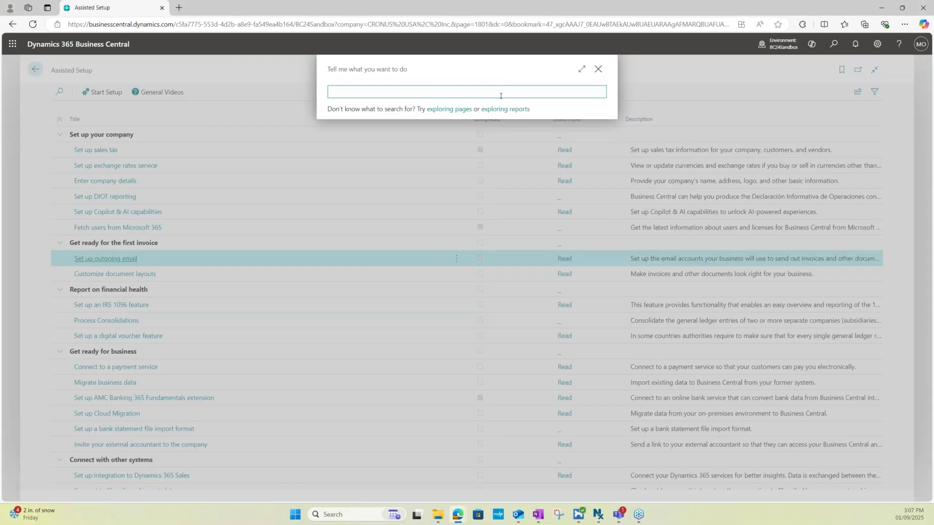
{"action": "type", "text": "Email account"}
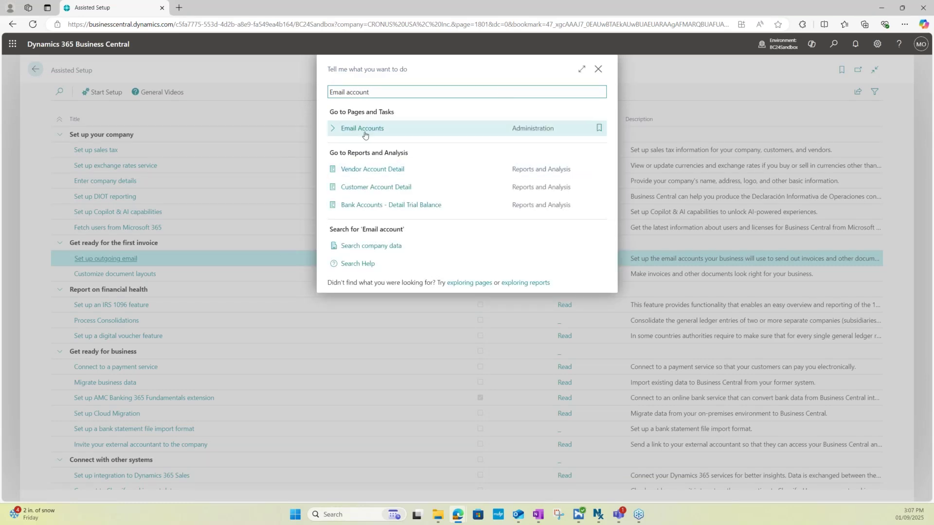
{"action": "left_click", "coordinate": [401, 134]}
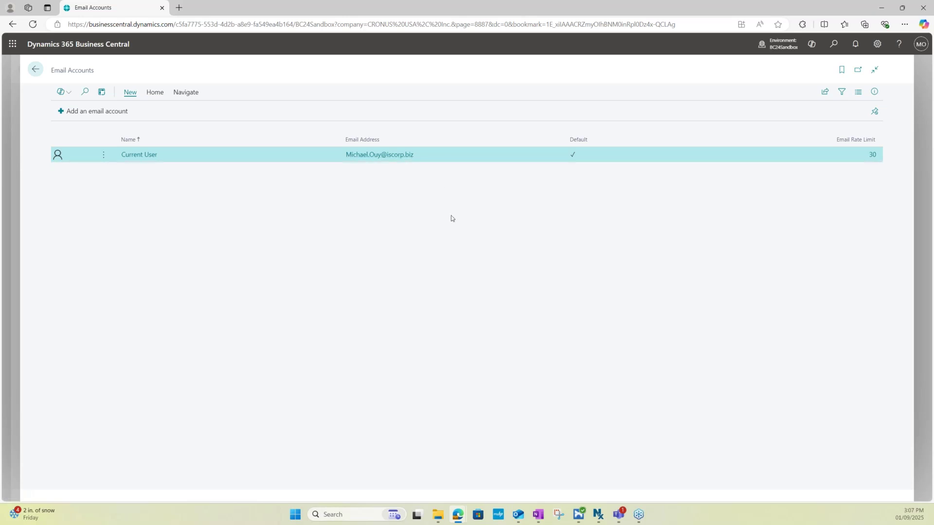
{"action": "left_click", "coordinate": [33, 72]}
{"action": "left_click", "coordinate": [33, 72]}
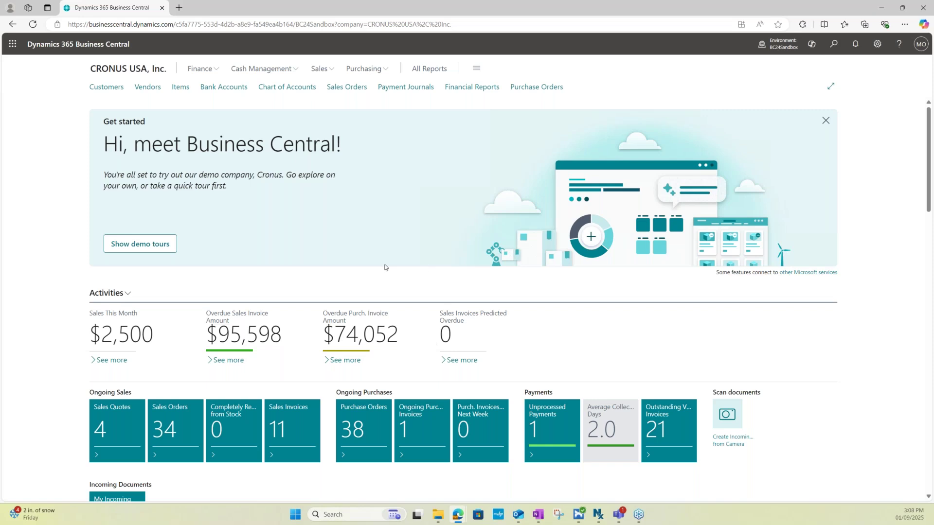
{"action": "left_click", "coordinate": [830, 53]}
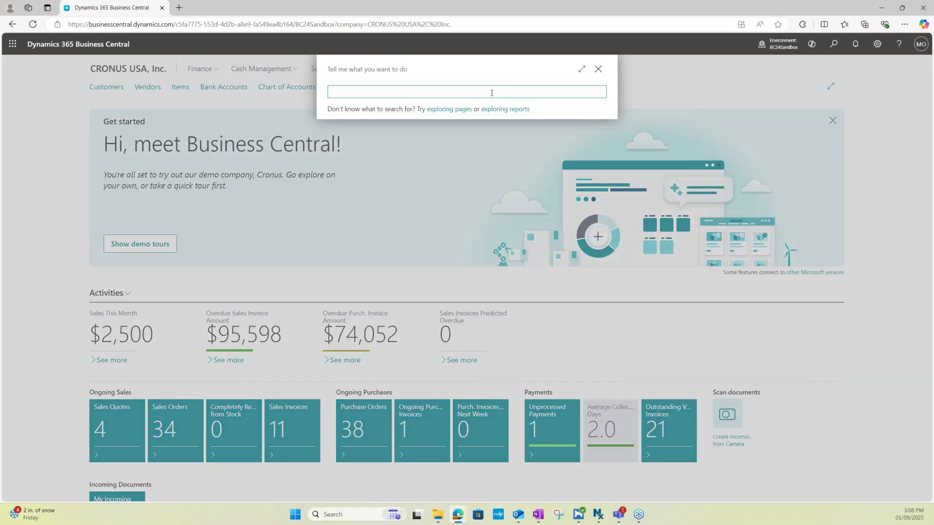
Open the Compose an Email task from the Tell me search
{"action": "type", "text": "Compo"}
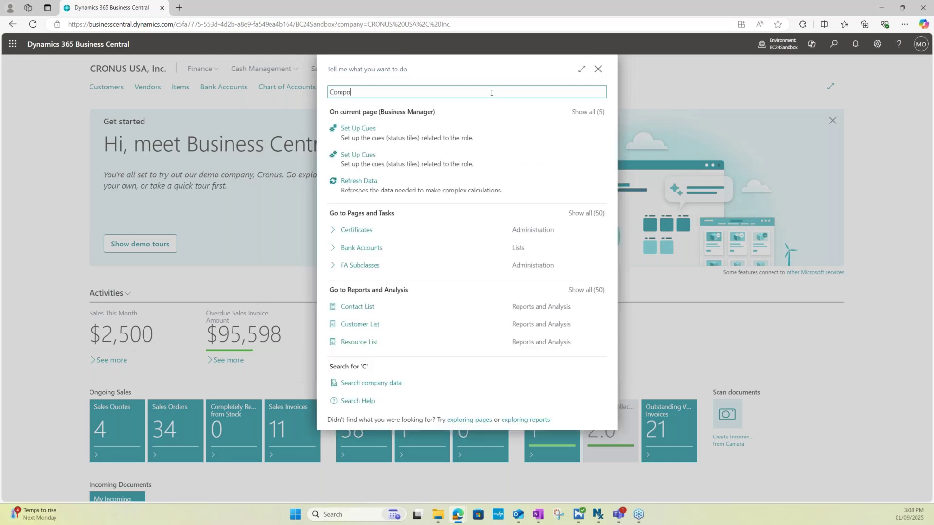
{"action": "type", "text": "se an email"}
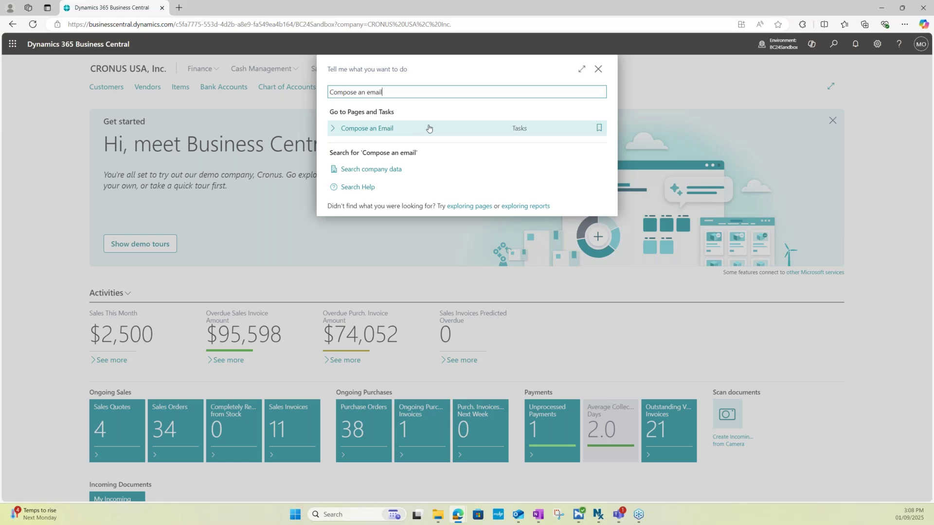
{"action": "left_click", "coordinate": [452, 132]}
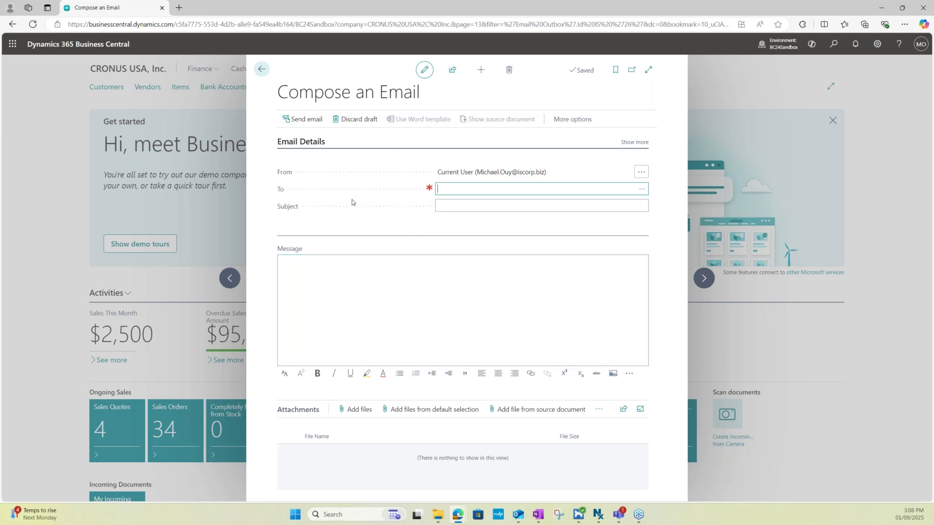
{"action": "left_click_drag", "start_coordinate": [278, 92], "coordinate": [413, 93]}
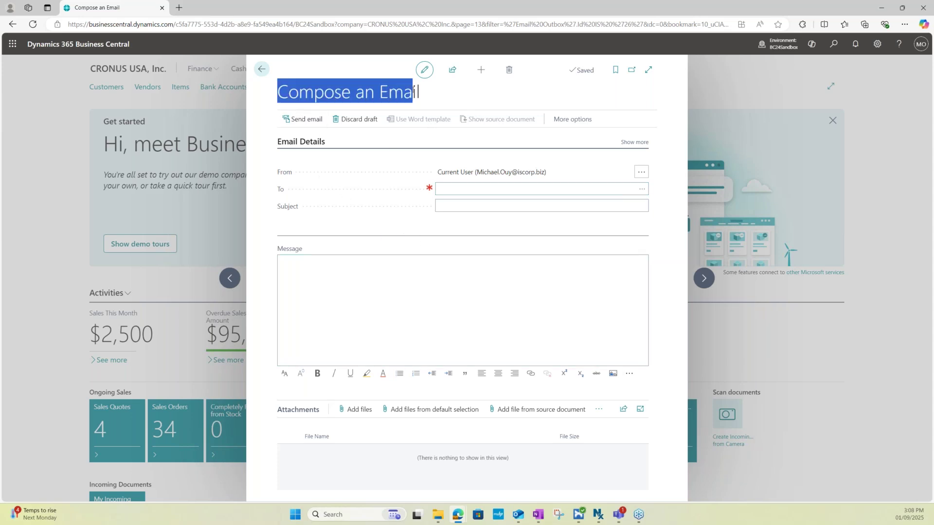
{"action": "left_click", "coordinate": [432, 97]}
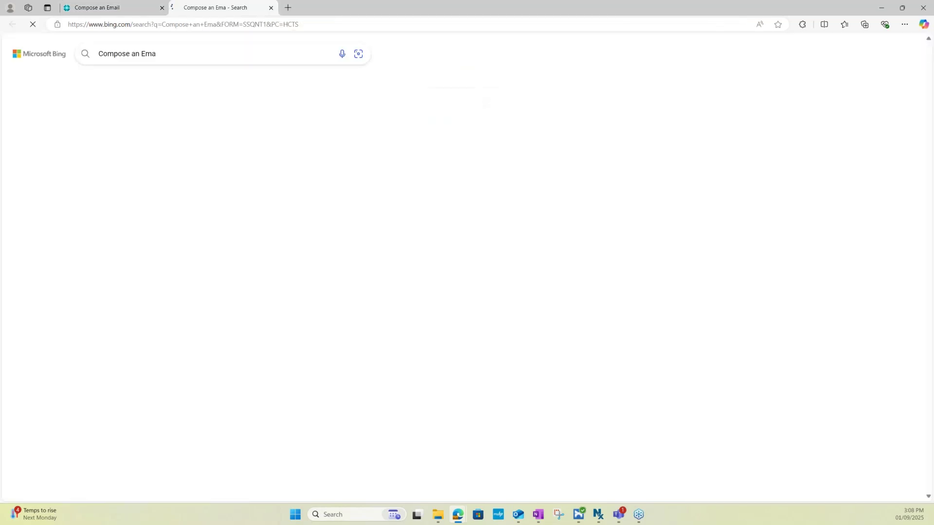
{"action": "left_click", "coordinate": [271, 8]}
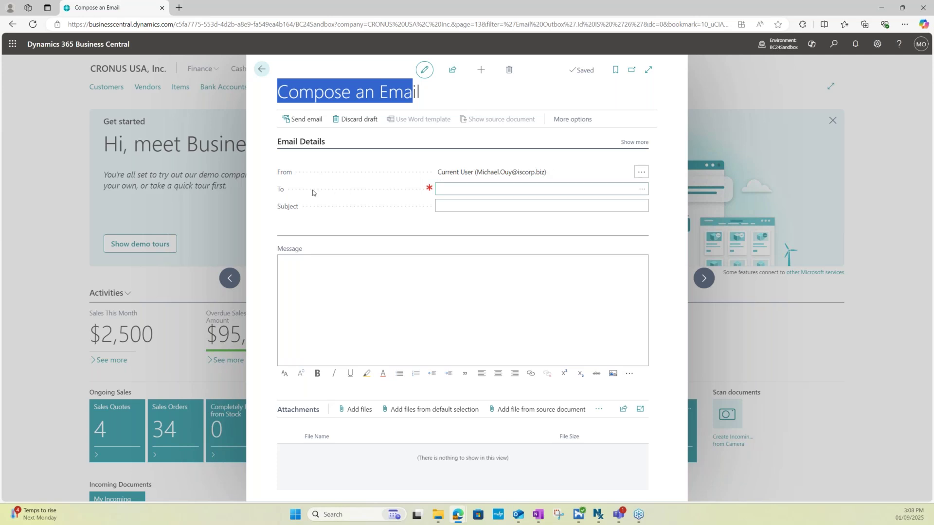
{"action": "left_click", "coordinate": [447, 189]}
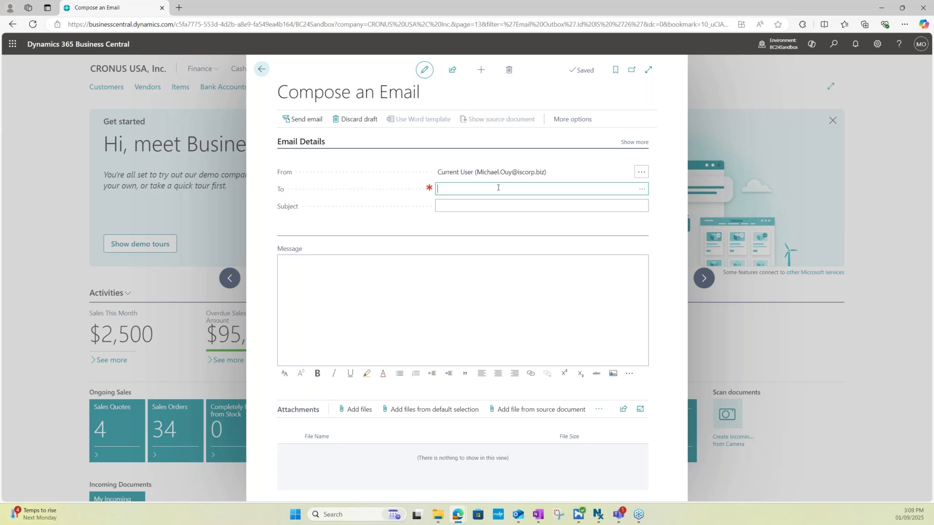
Address the draft to the sender's own address, subject 'TEST EMAIL', message 'Test Email Message'
{"action": "key", "text": "Tab"}
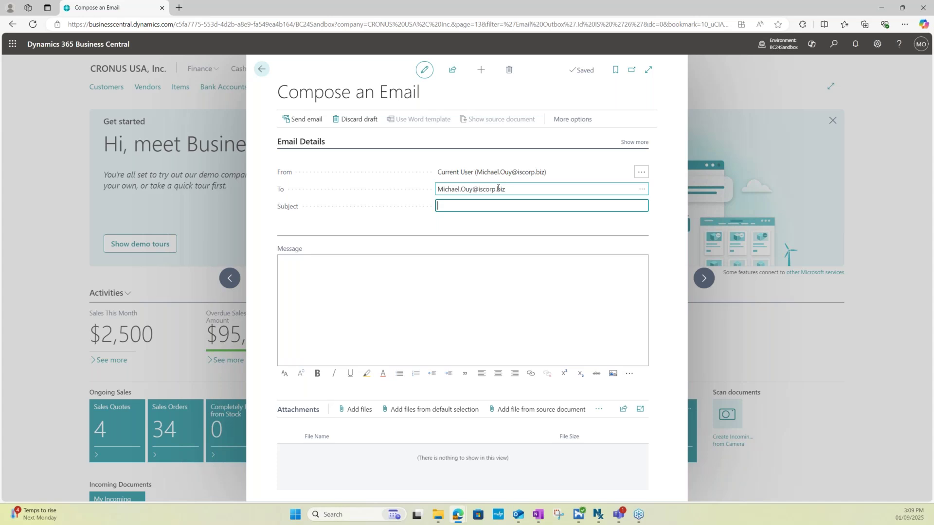
{"action": "type", "text": "TEST EMAIL"}
{"action": "left_click", "coordinate": [347, 284]}
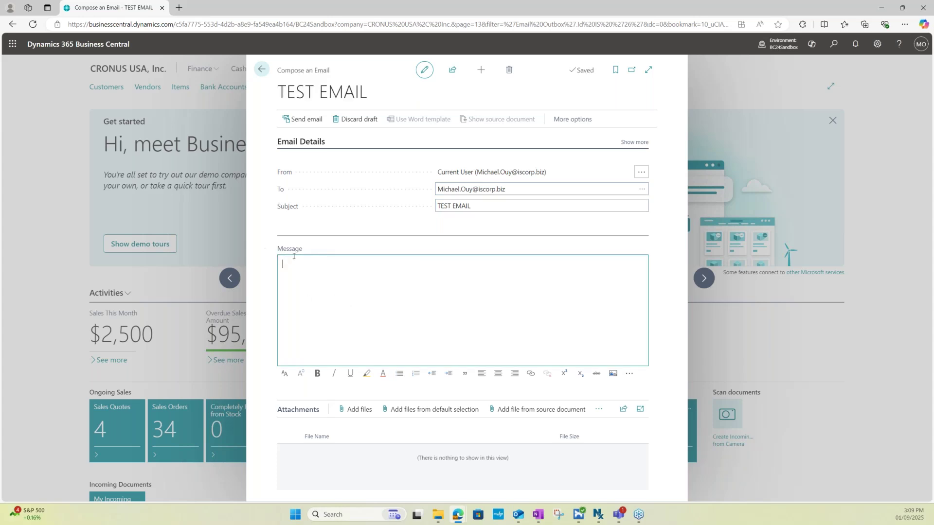
{"action": "type", "text": "Tee"}
{"action": "type", "text": "st Emai"}
{"action": "type", "text": "l Message."}
{"action": "left_click", "coordinate": [262, 276]}
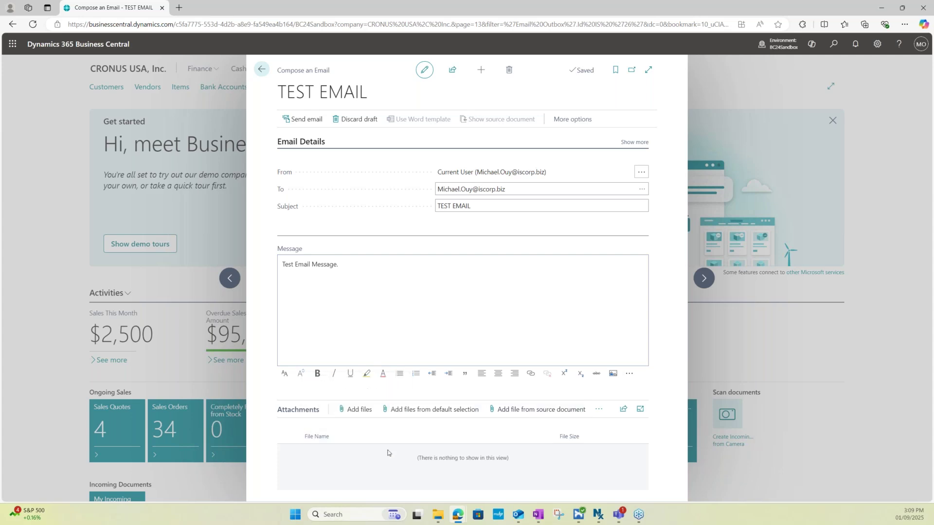
{"action": "left_click", "coordinate": [353, 410]}
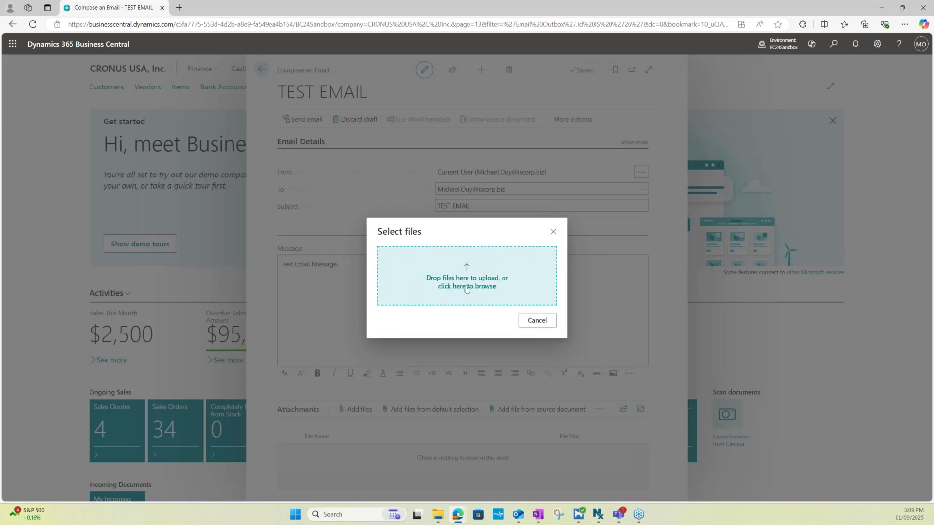
Cancel the file attachment and send the TEST EMAIL draft
{"action": "left_click", "coordinate": [537, 321]}
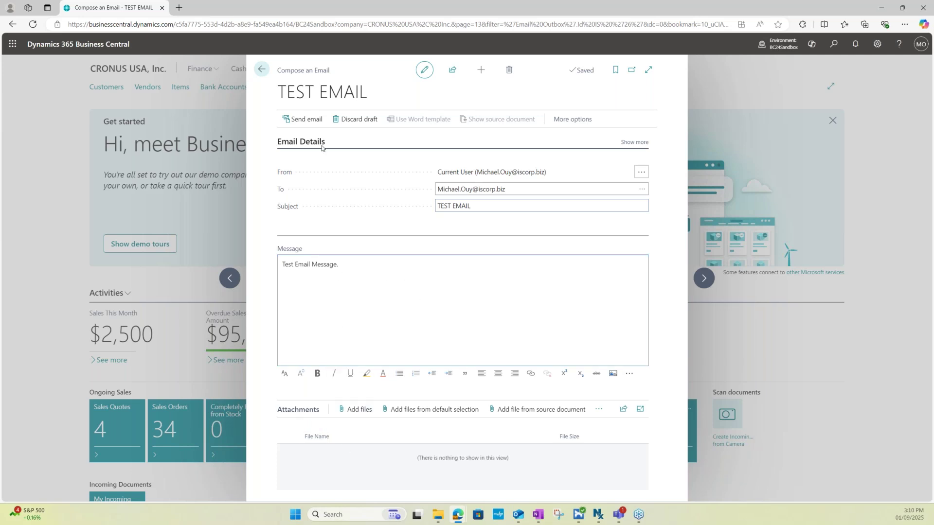
{"action": "left_click", "coordinate": [306, 120]}
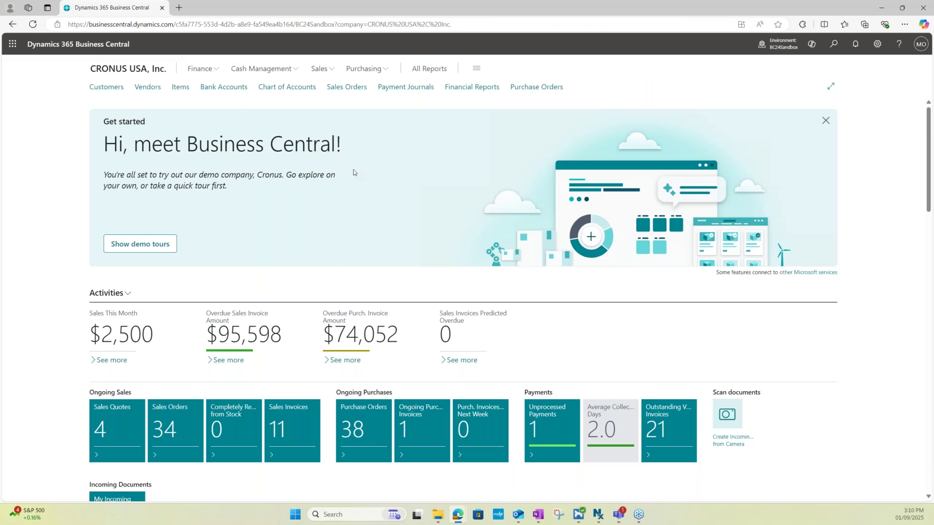
In Outlook, view the received TEST EMAIL message, then move its window aside
{"action": "key", "text": "alt+Tab"}
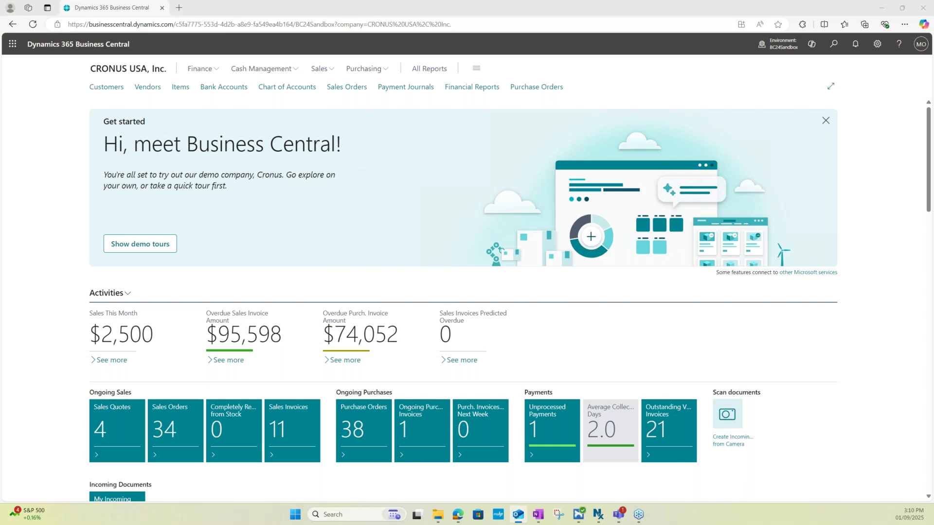
{"action": "left_click_drag", "start_coordinate": [0, 134], "coordinate": [412, 113]}
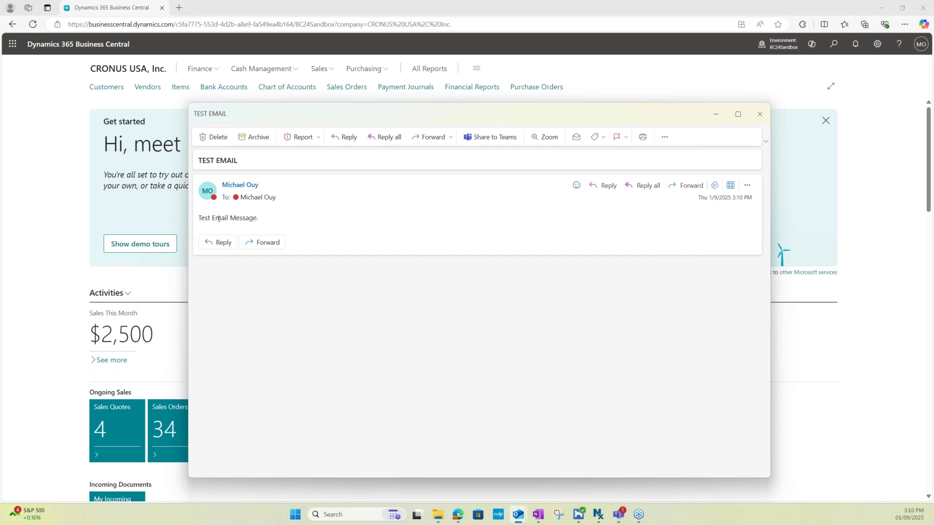
{"action": "left_click_drag", "start_coordinate": [601, 114], "coordinate": [0, 97]}
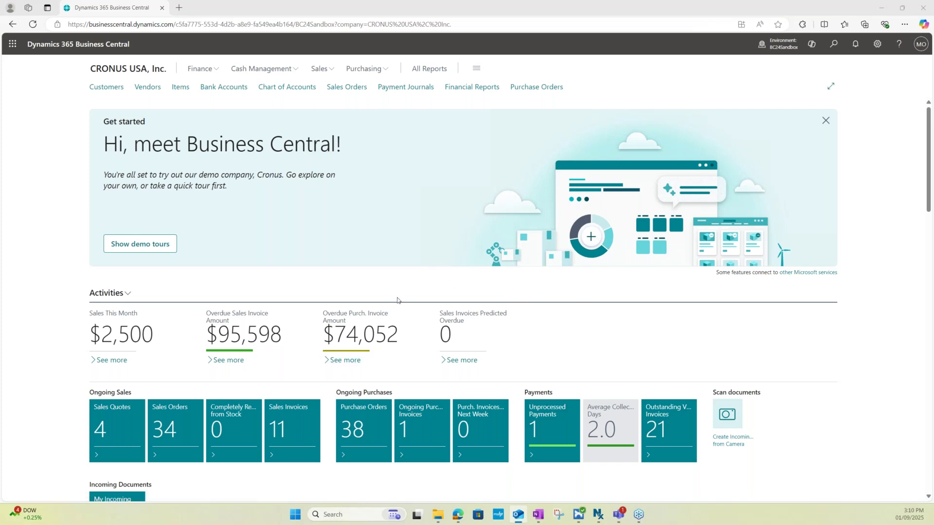
Return to Business Central in Edge and bring up the Tell me search
{"action": "left_click", "coordinate": [769, 333]}
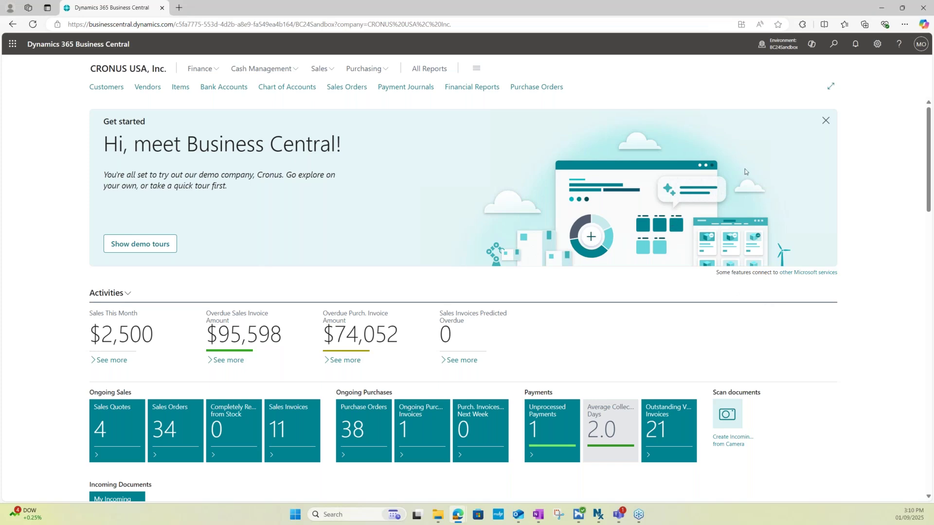
{"action": "left_click", "coordinate": [832, 45]}
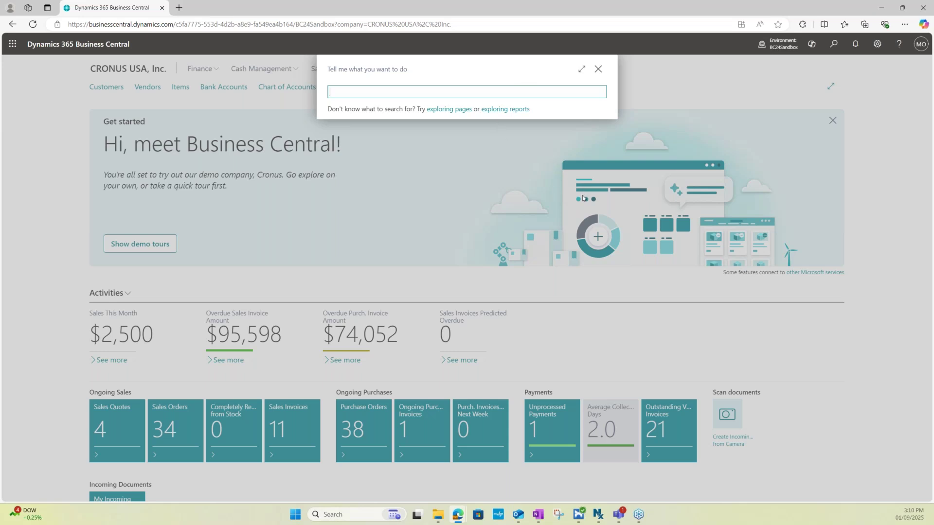
Search 'Customer', open the Customers list and open customer 10000 Adatum Corporation's card
{"action": "type", "text": "Customers"}
{"action": "left_click", "coordinate": [374, 134]}
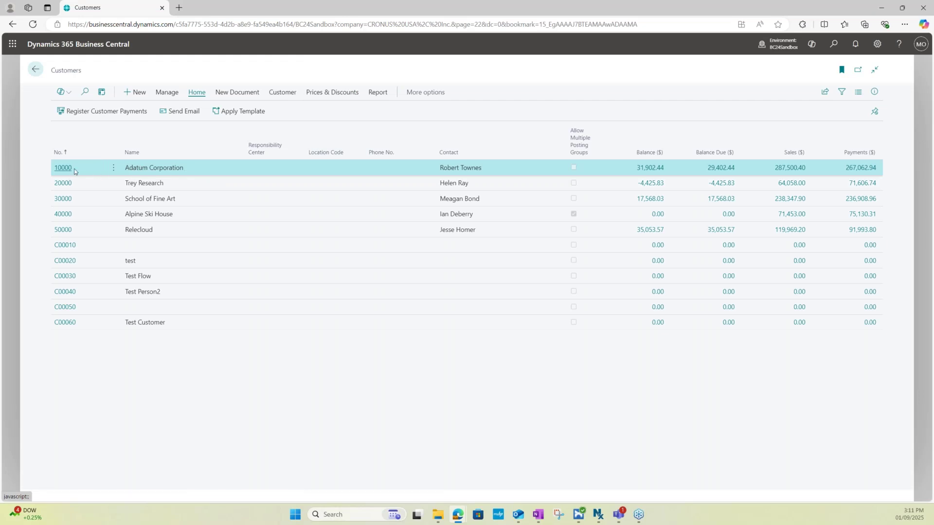
{"action": "double_click", "coordinate": [212, 165]}
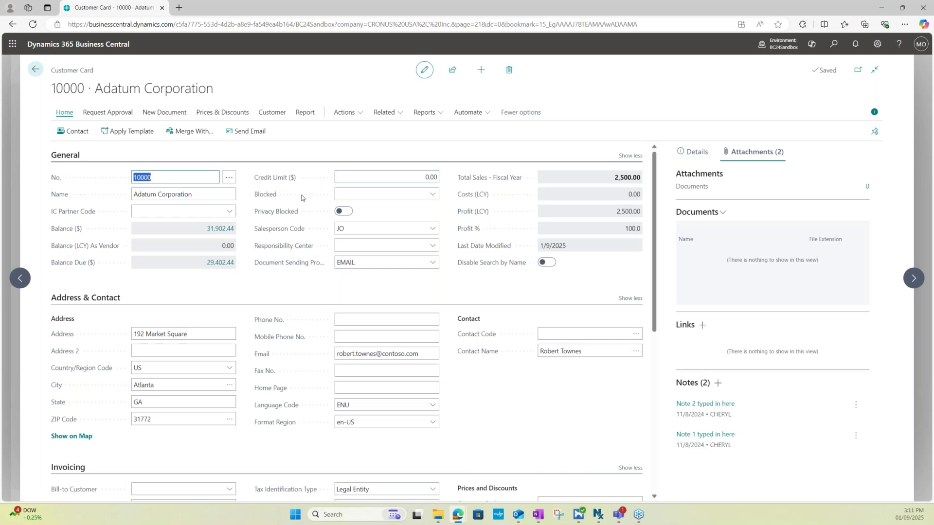
{"action": "scroll", "coordinate": [297, 310], "scroll_direction": "down", "scroll_amount": 2}
{"action": "scroll", "coordinate": [297, 309], "scroll_direction": "down", "scroll_amount": 2}
{"action": "scroll", "coordinate": [296, 309], "scroll_direction": "up", "scroll_amount": 4}
{"action": "left_click", "coordinate": [280, 113]}
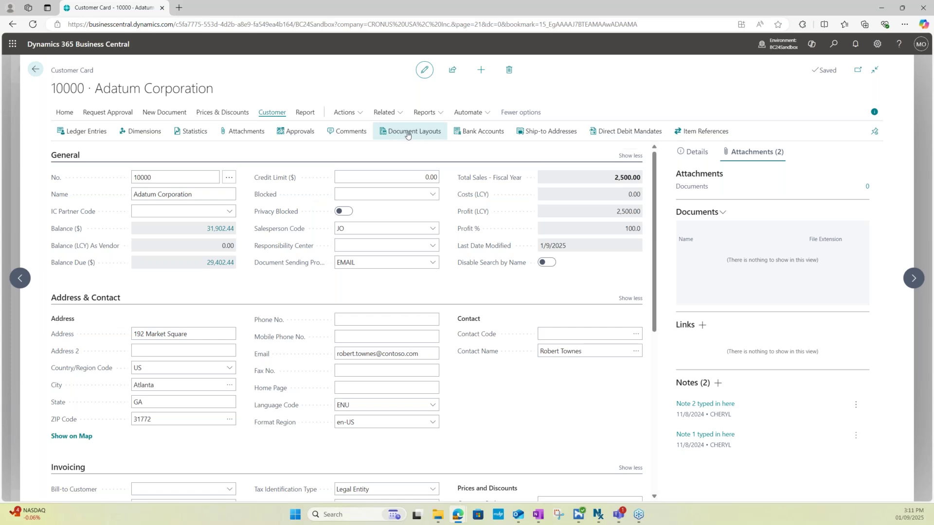
{"action": "left_click", "coordinate": [404, 135]}
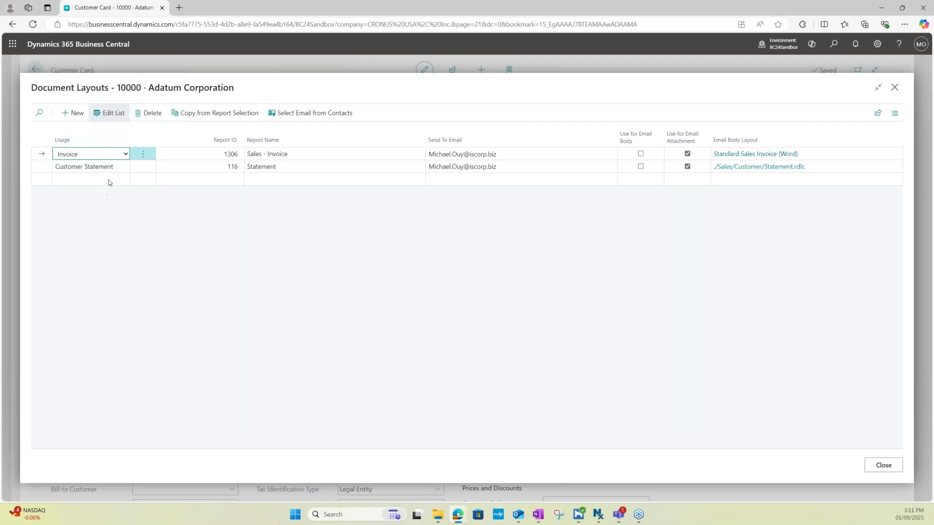
{"action": "left_click", "coordinate": [92, 154]}
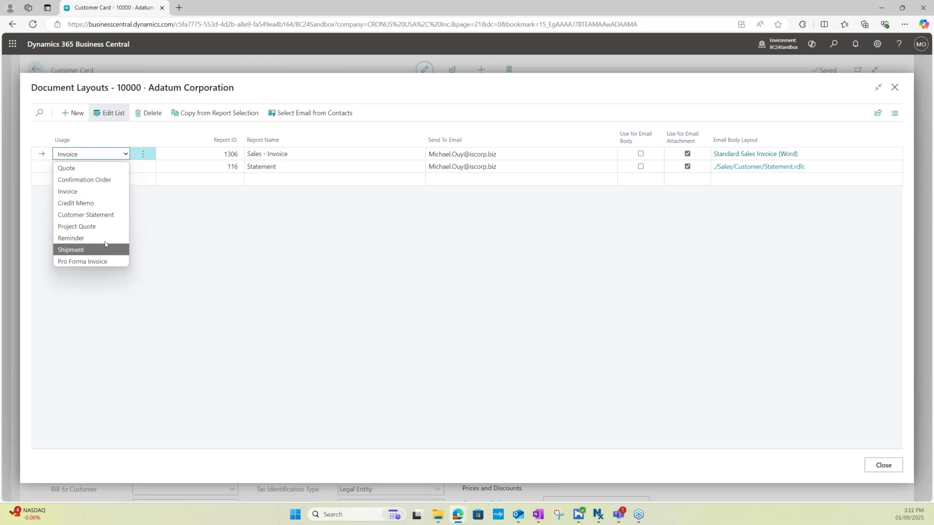
{"action": "left_click", "coordinate": [97, 191]}
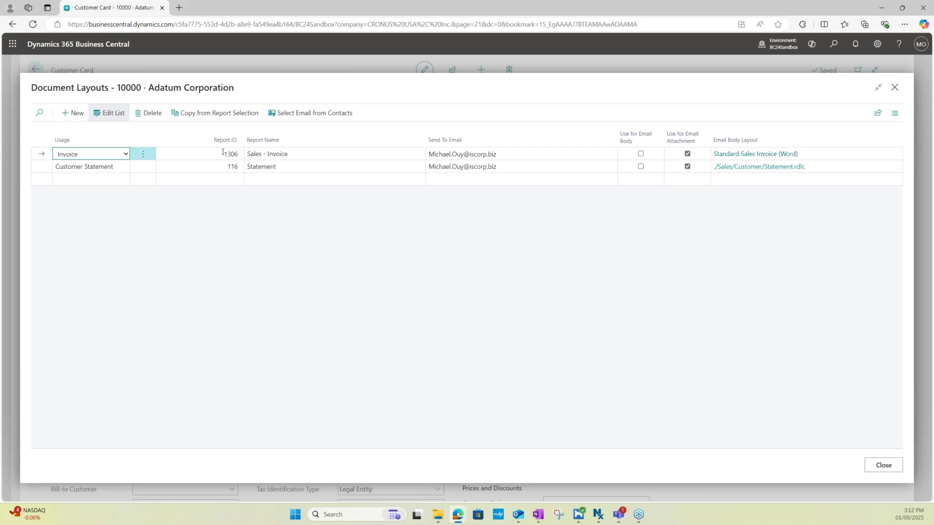
{"action": "left_click", "coordinate": [223, 152]}
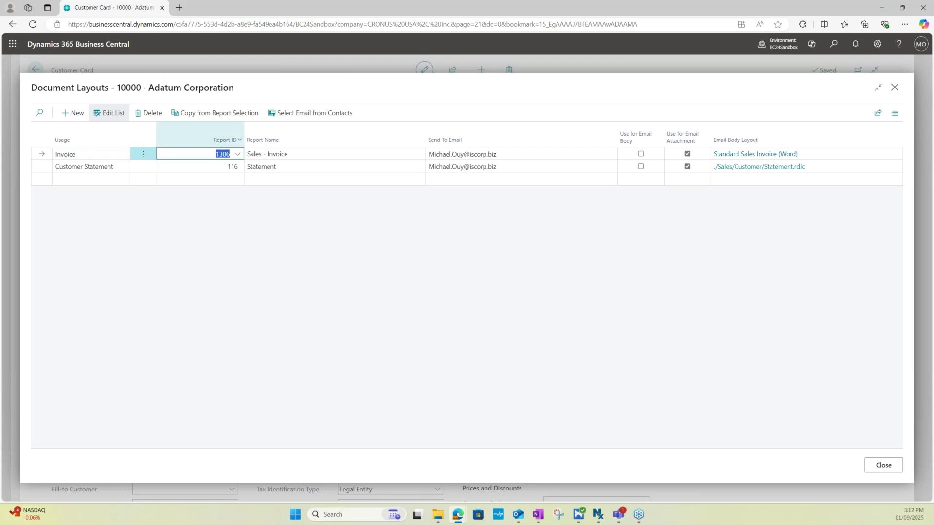
{"action": "left_click", "coordinate": [264, 270]}
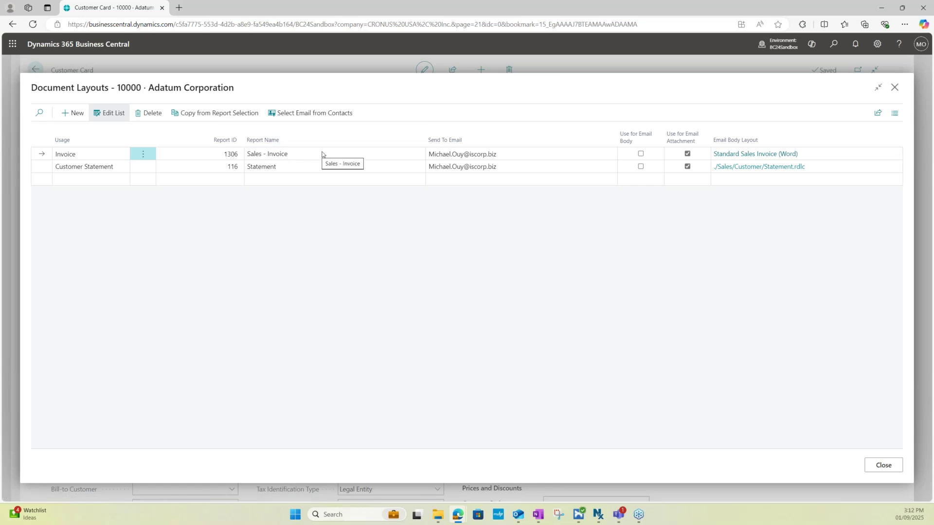
{"action": "left_click", "coordinate": [491, 153]}
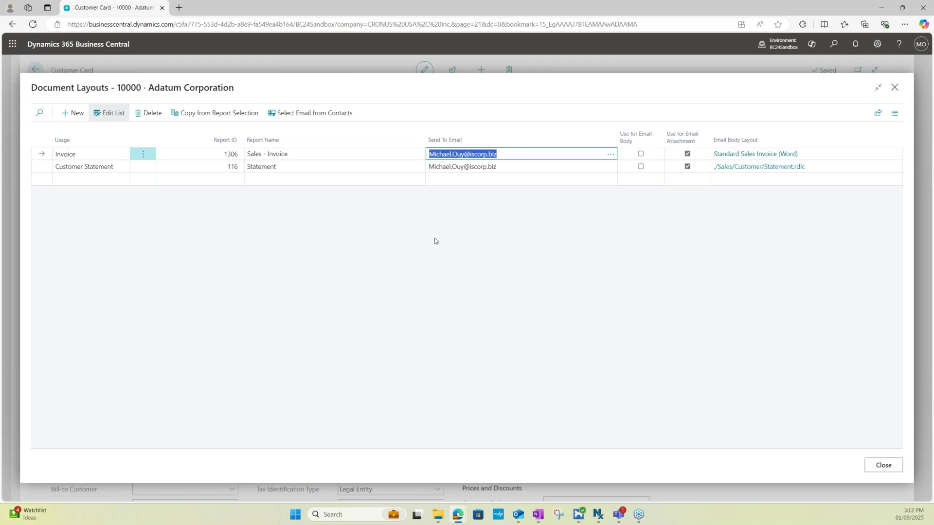
{"action": "left_click", "coordinate": [500, 155]}
Add and remove a test address in Send To Email, then close Document Layouts unchanged
{"action": "left_click", "coordinate": [502, 156]}
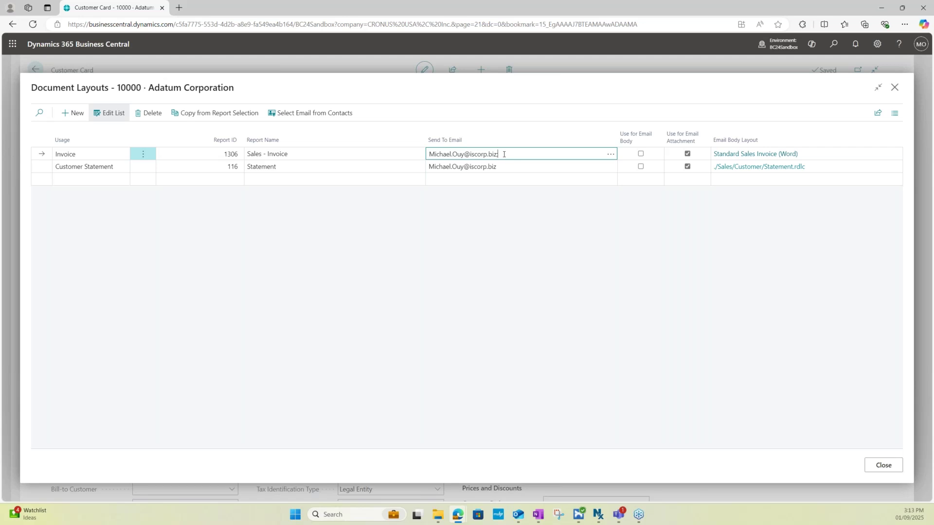
{"action": "type", "text": "EST@email.com"}
{"action": "key", "text": "BackSpace"}
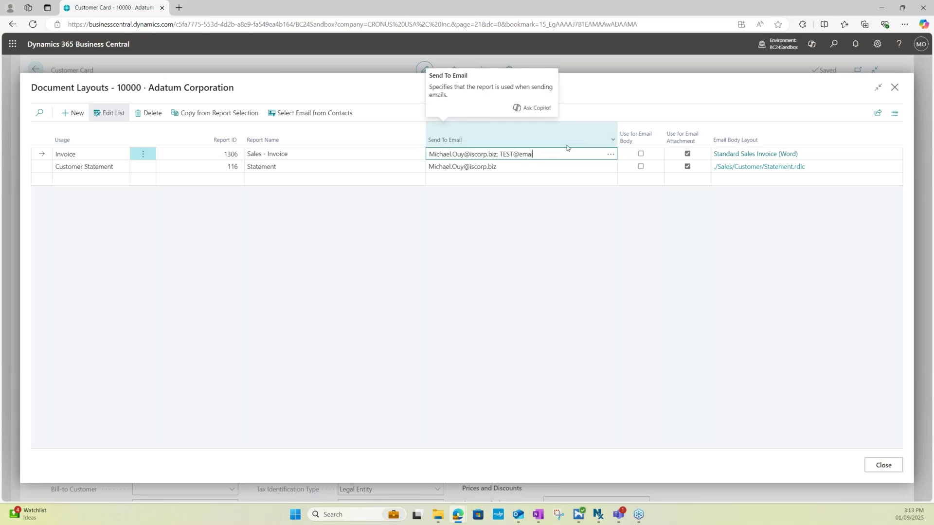
{"action": "key", "text": "BackSpace"}
{"action": "key", "text": "BackSpace"}
{"action": "key", "text": "BackSpace"}
{"action": "key", "text": "BackSpace"}
{"action": "key", "text": "BackSpace"}
{"action": "key", "text": "BackSpace"}
{"action": "left_click", "coordinate": [111, 180]}
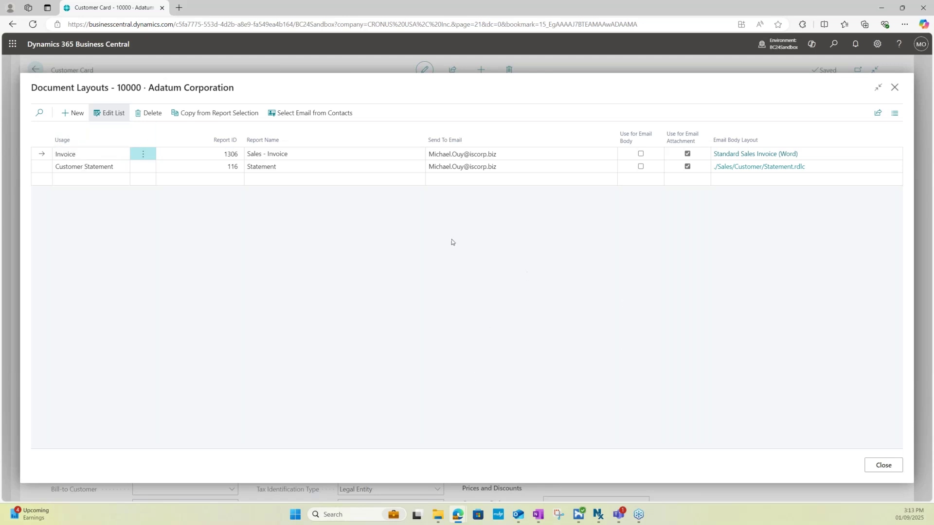
{"action": "left_click", "coordinate": [884, 465]}
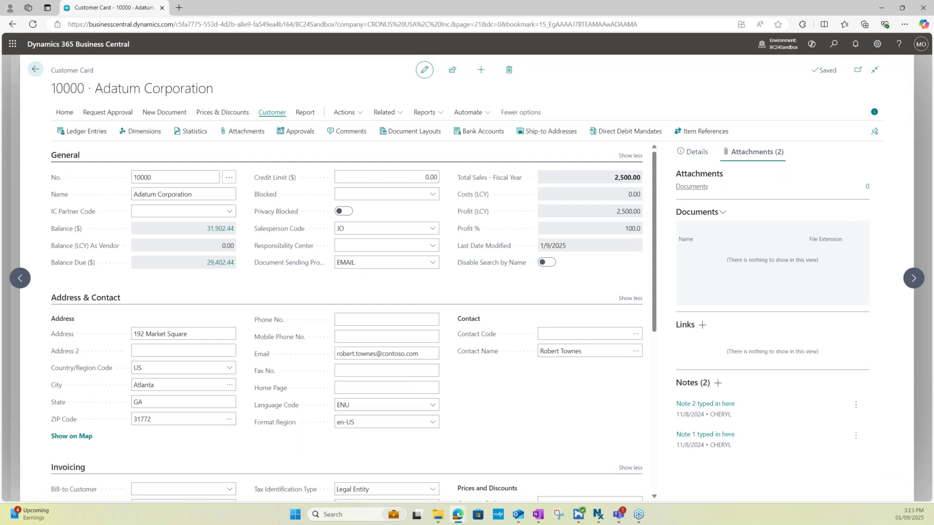
Hide the FactBox and show details for the EMAIL profile from the Document Sending Profile lookup
{"action": "left_click", "coordinate": [874, 112]}
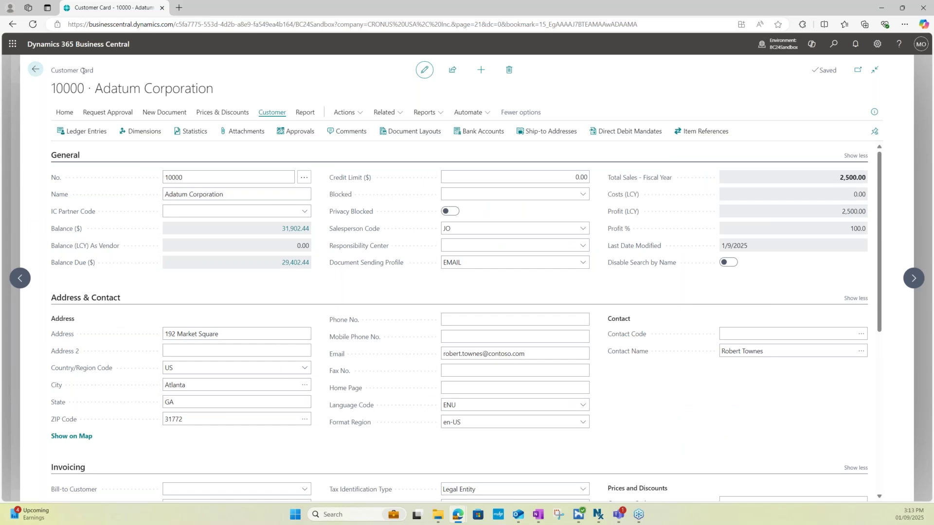
{"action": "left_click", "coordinate": [457, 266]}
{"action": "left_click", "coordinate": [450, 265]}
{"action": "left_click", "coordinate": [582, 263]}
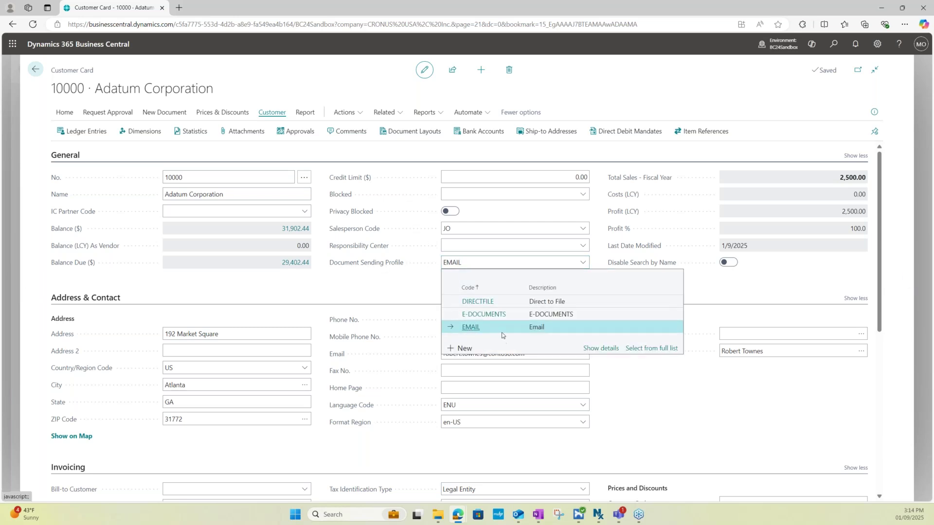
{"action": "left_click", "coordinate": [595, 349]}
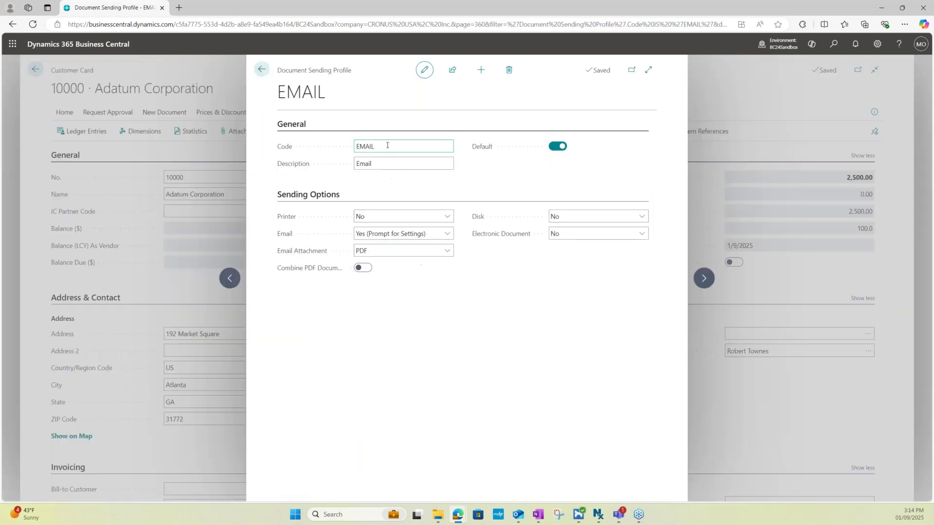
Keep the EMAIL profile's Email at Yes (Prompt for Settings) and go back to Adatum's card
{"action": "left_click", "coordinate": [424, 289]}
{"action": "left_click", "coordinate": [414, 237]}
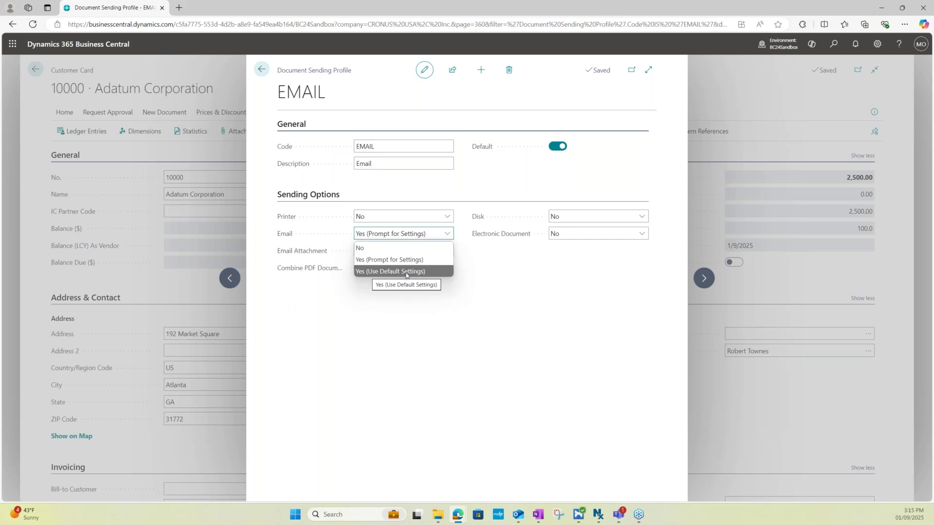
{"action": "left_click", "coordinate": [485, 254]}
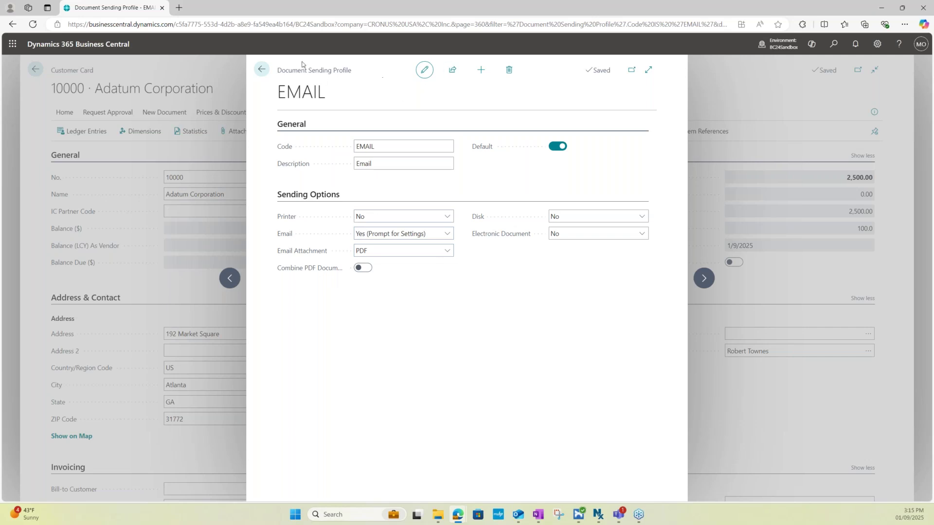
{"action": "left_click", "coordinate": [261, 70]}
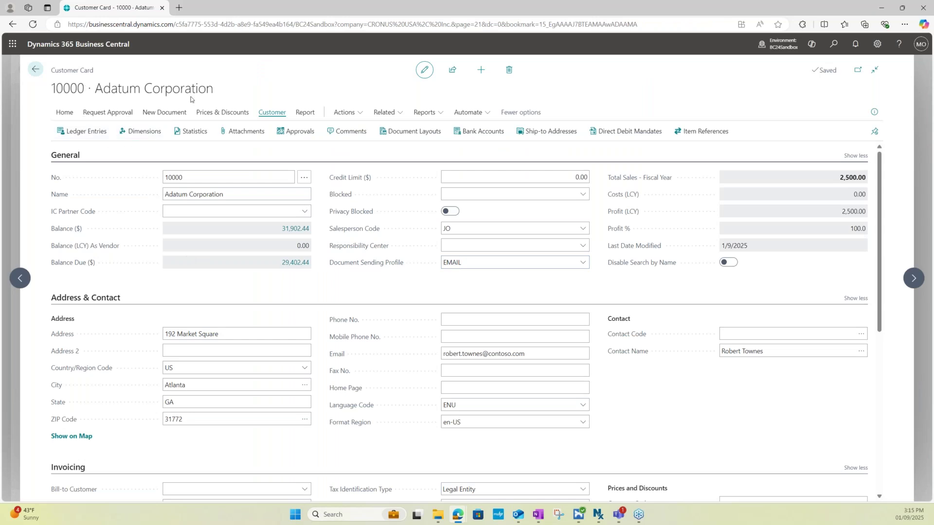
From the Role Center, search 'Sales Invoice' and open the Sales Invoices list
{"action": "left_click", "coordinate": [38, 72]}
{"action": "left_click", "coordinate": [38, 71]}
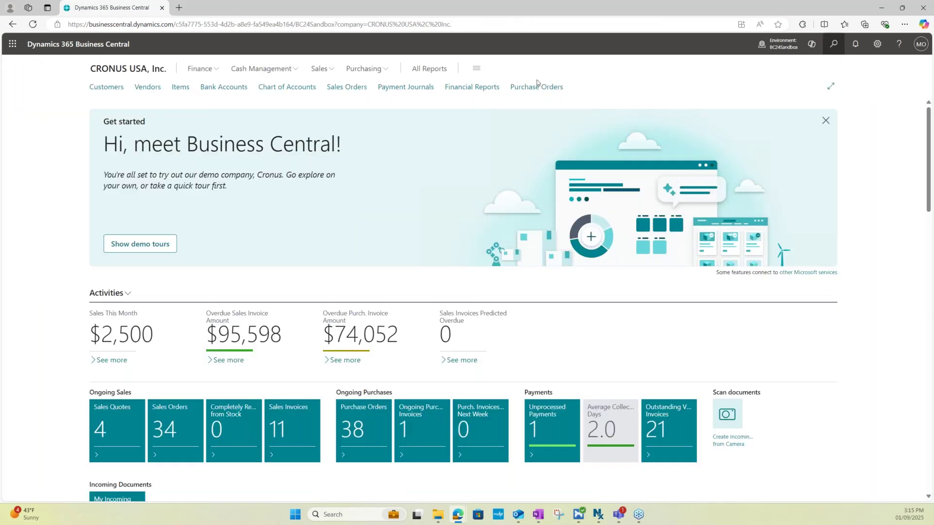
{"action": "key", "text": "alt+q"}
{"action": "type", "text": "Sale"}
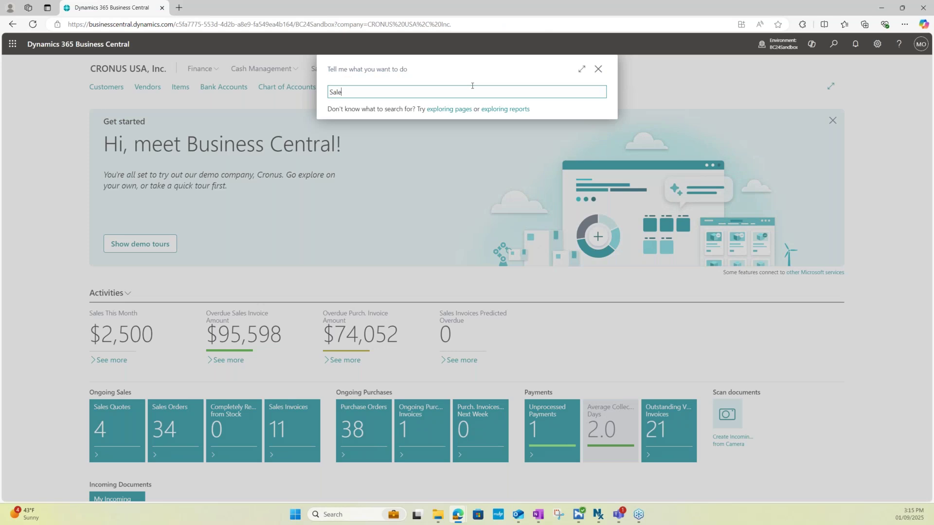
{"action": "type", "text": "s Invoic"}
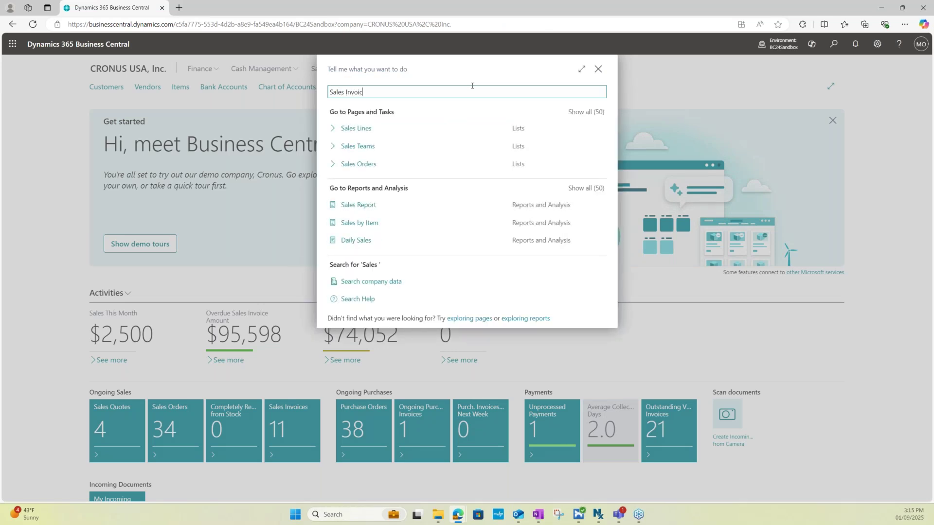
{"action": "type", "text": "e"}
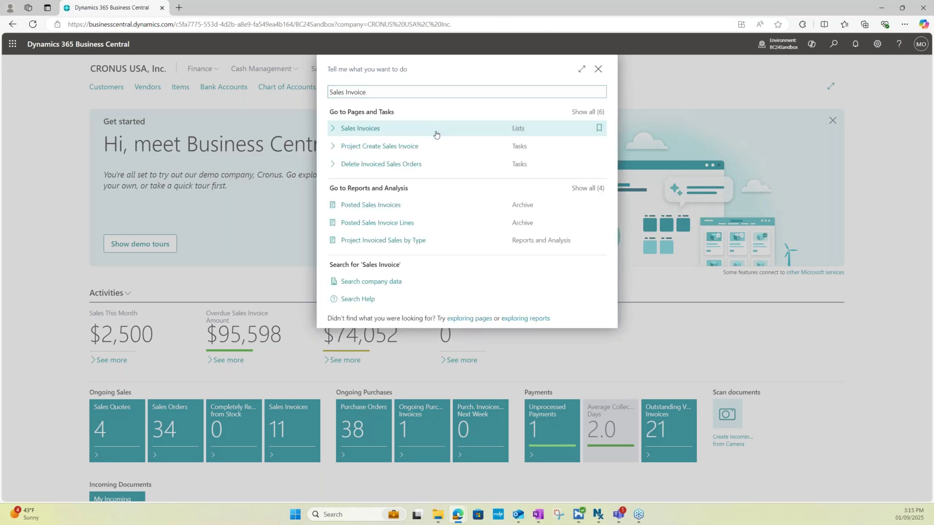
{"action": "left_click", "coordinate": [440, 128]}
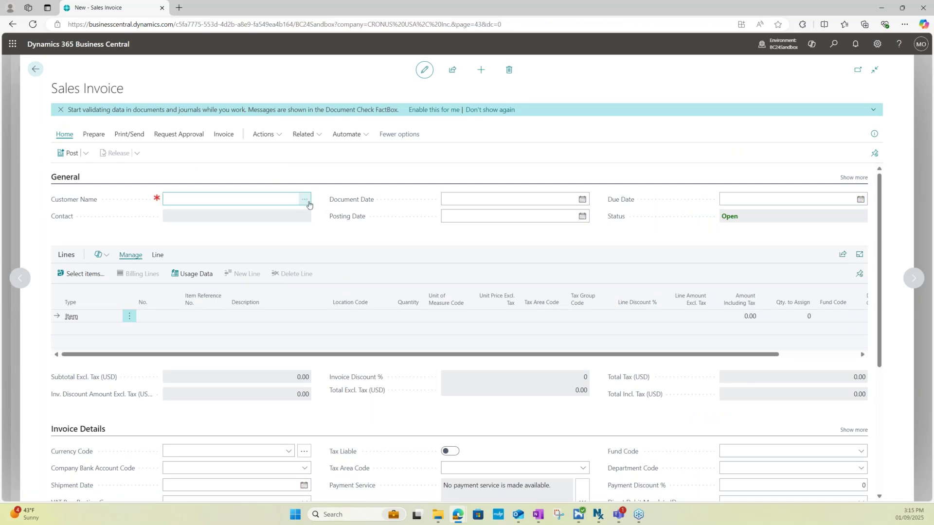
Bill Adatum Corporation and set the first line to G/L Account 60110 Rent / Leases
{"action": "left_click", "coordinate": [307, 199]}
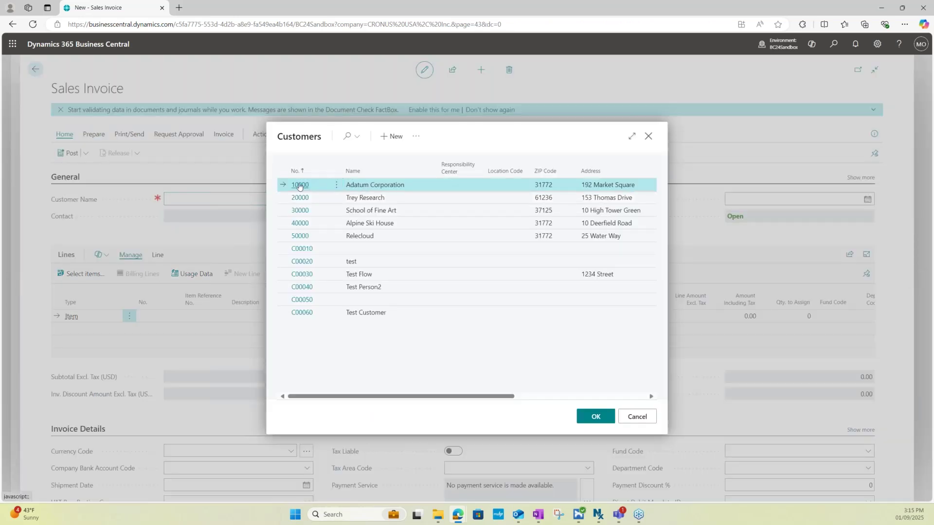
{"action": "left_click", "coordinate": [299, 184]}
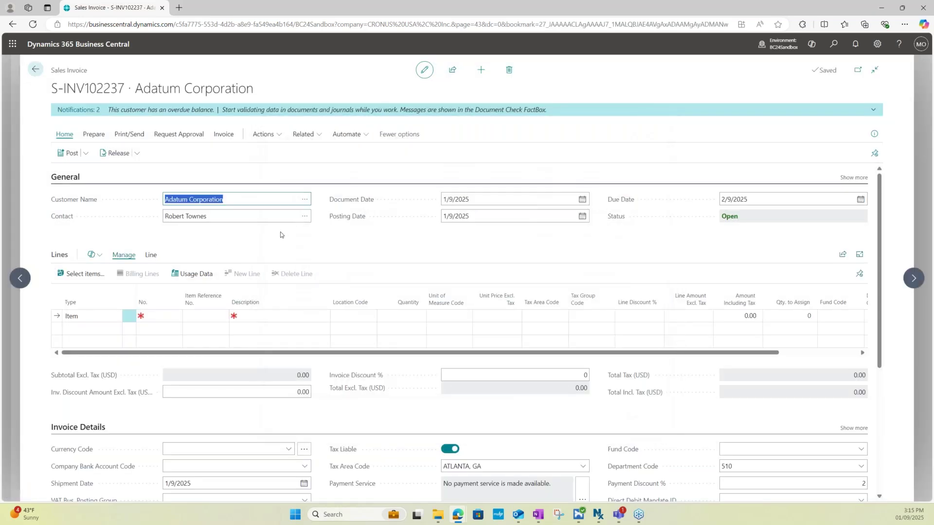
{"action": "scroll", "coordinate": [204, 253], "scroll_direction": "down", "scroll_amount": 1}
{"action": "left_click", "coordinate": [119, 271]}
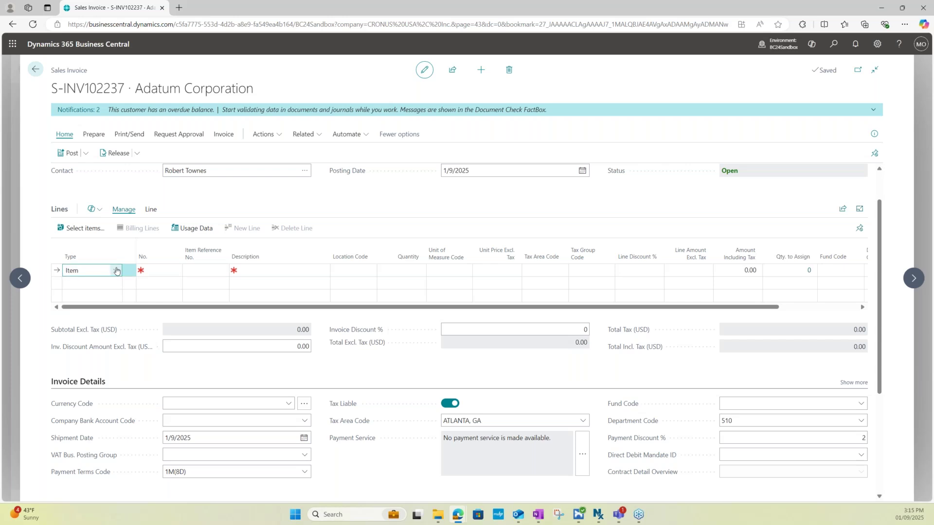
{"action": "left_click", "coordinate": [116, 270]}
{"action": "scroll", "coordinate": [118, 318], "scroll_direction": "up", "scroll_amount": 1}
{"action": "left_click", "coordinate": [98, 323]}
{"action": "left_click", "coordinate": [157, 271]}
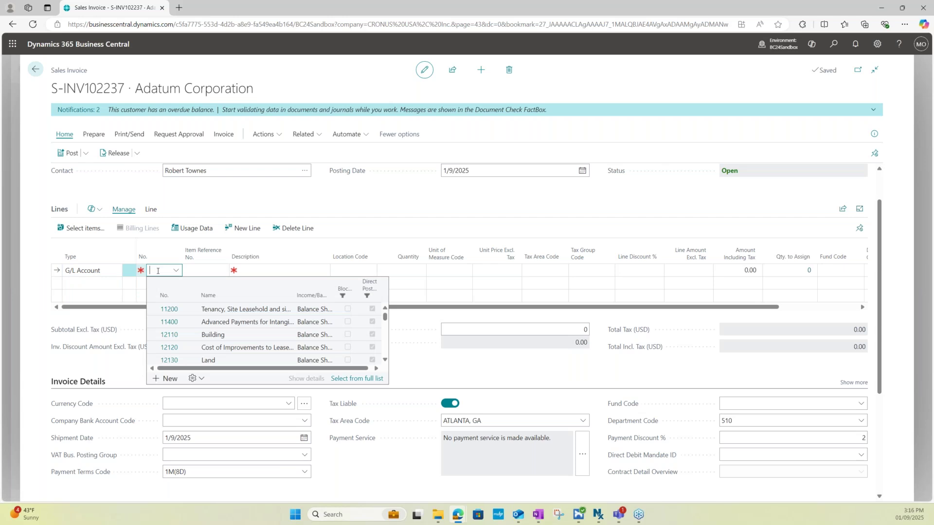
{"action": "type", "text": "rent"}
{"action": "scroll", "coordinate": [272, 330], "scroll_direction": "down", "scroll_amount": 3}
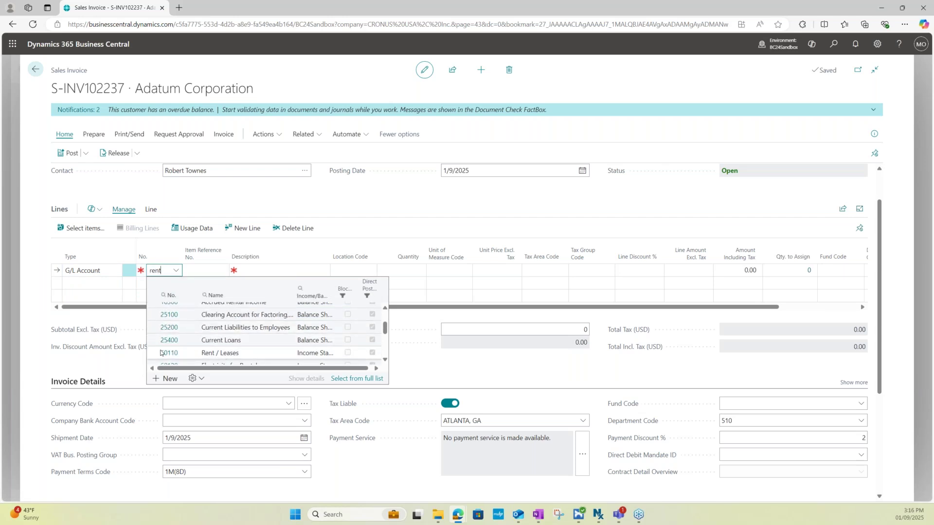
{"action": "left_click", "coordinate": [233, 354]}
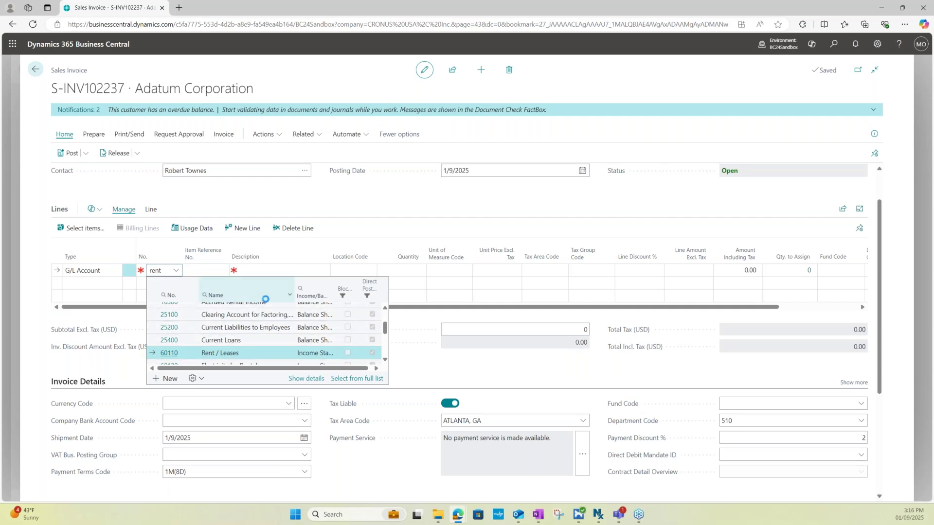
Enter quantity 1 and unit price 1,500.00 on the line and review the 1,500.00 total
{"action": "left_click", "coordinate": [415, 271]}
{"action": "type", "text": "1"}
{"action": "left_click", "coordinate": [499, 267]}
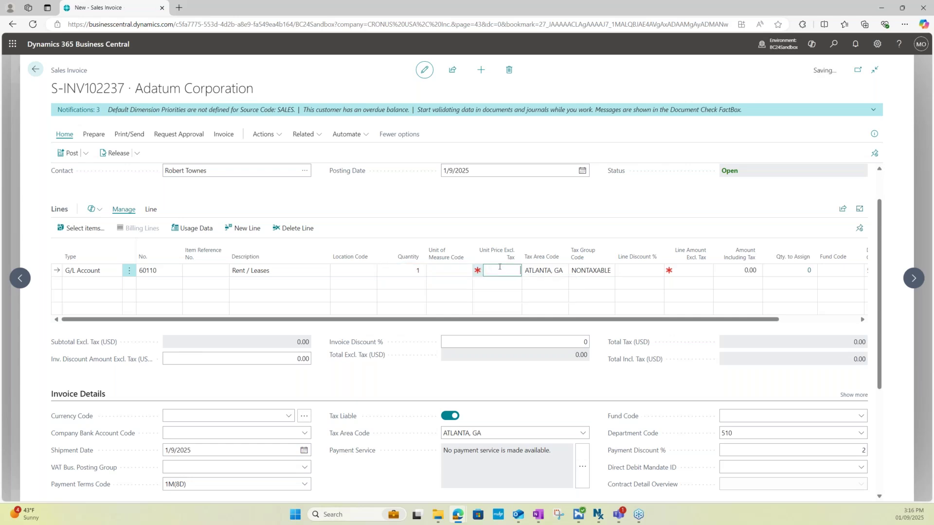
{"action": "type", "text": "1500"}
{"action": "left_click", "coordinate": [431, 222]}
{"action": "scroll", "coordinate": [435, 223], "scroll_direction": "down", "scroll_amount": 1}
{"action": "scroll", "coordinate": [360, 317], "scroll_direction": "down", "scroll_amount": 2}
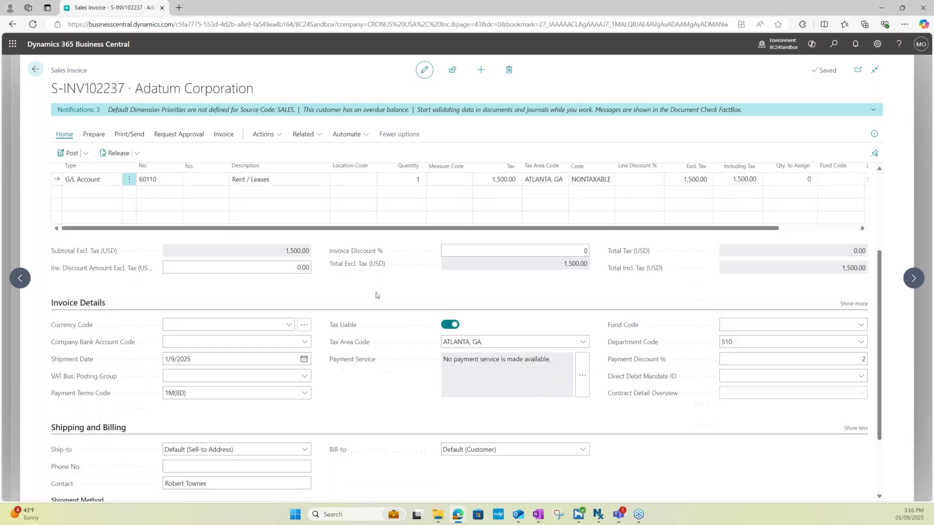
{"action": "scroll", "coordinate": [359, 317], "scroll_direction": "down", "scroll_amount": 1}
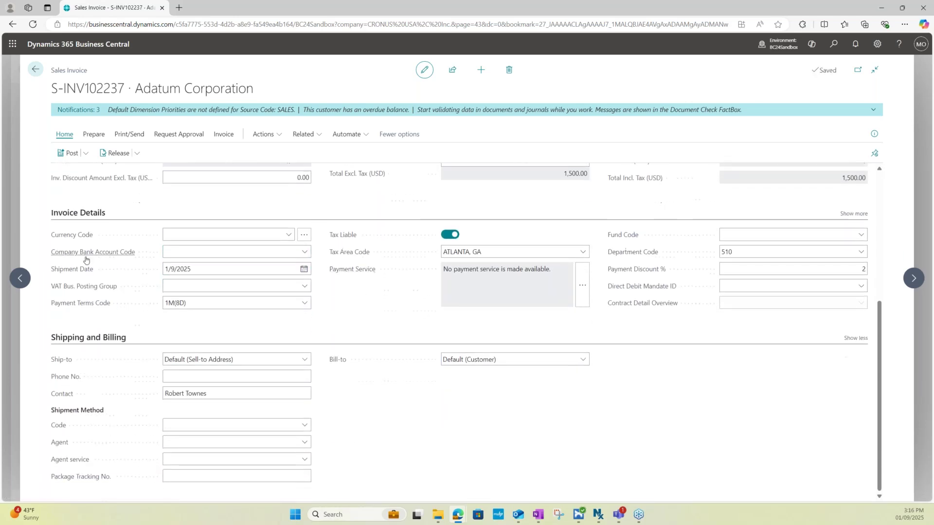
{"action": "scroll", "coordinate": [371, 391], "scroll_direction": "up", "scroll_amount": 5}
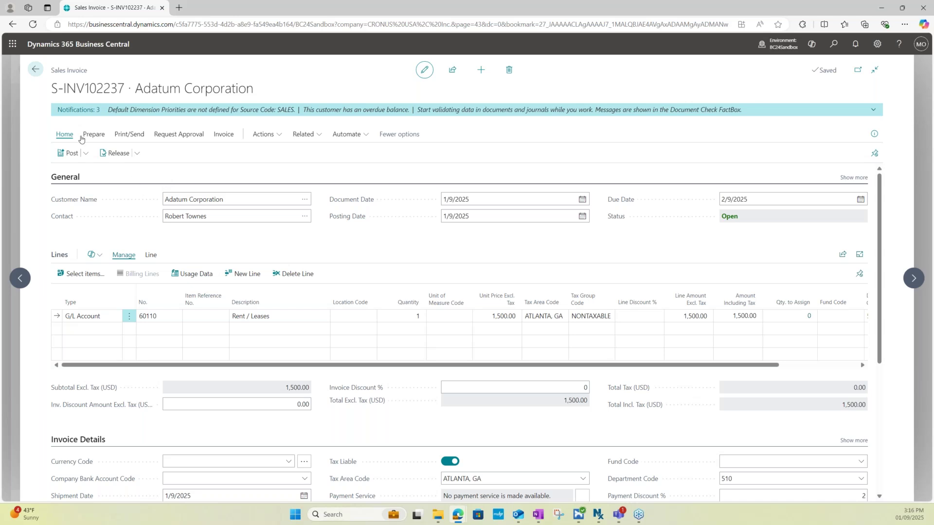
Choose Post and Send for the invoice to reach the Email (PDF) confirmation
{"action": "left_click", "coordinate": [86, 154]}
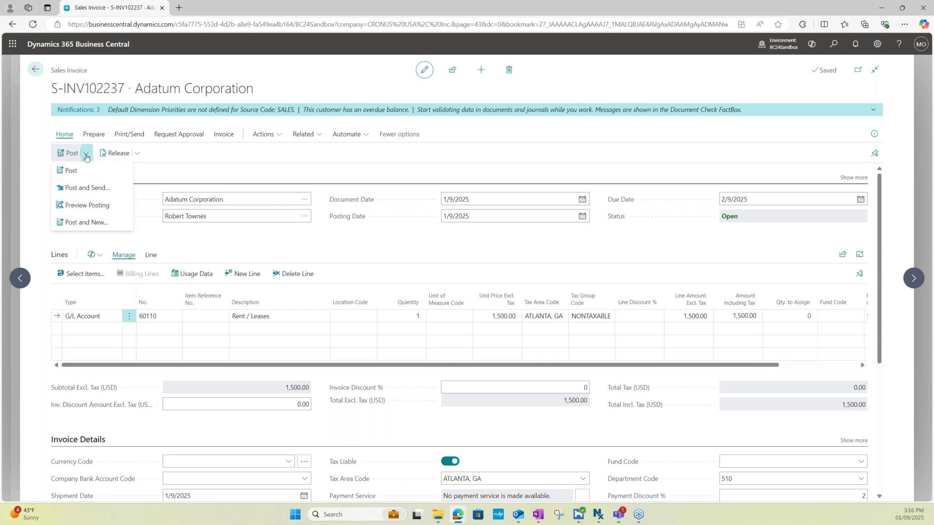
{"action": "left_click", "coordinate": [83, 189]}
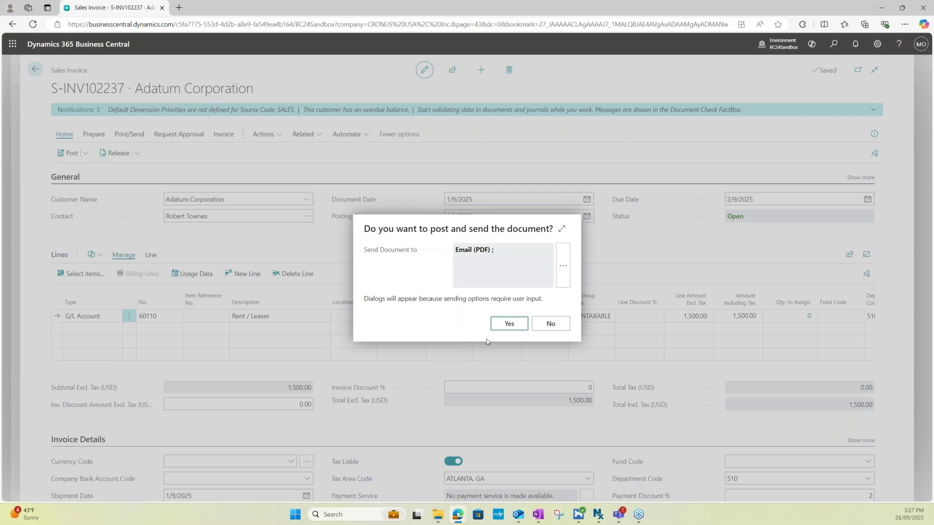
Confirm posting as PS-INV103236 and check the email draft's recipient and subject
{"action": "left_click", "coordinate": [507, 326]}
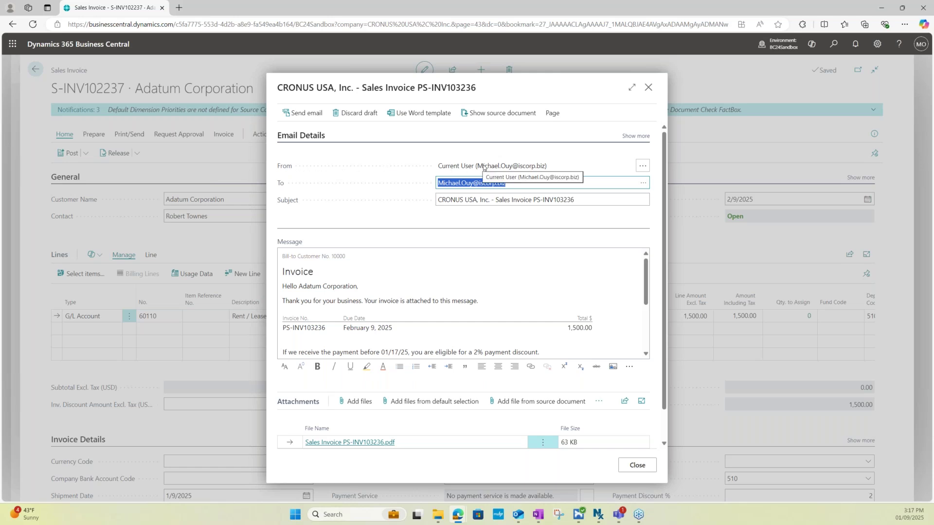
{"action": "left_click", "coordinate": [414, 187]}
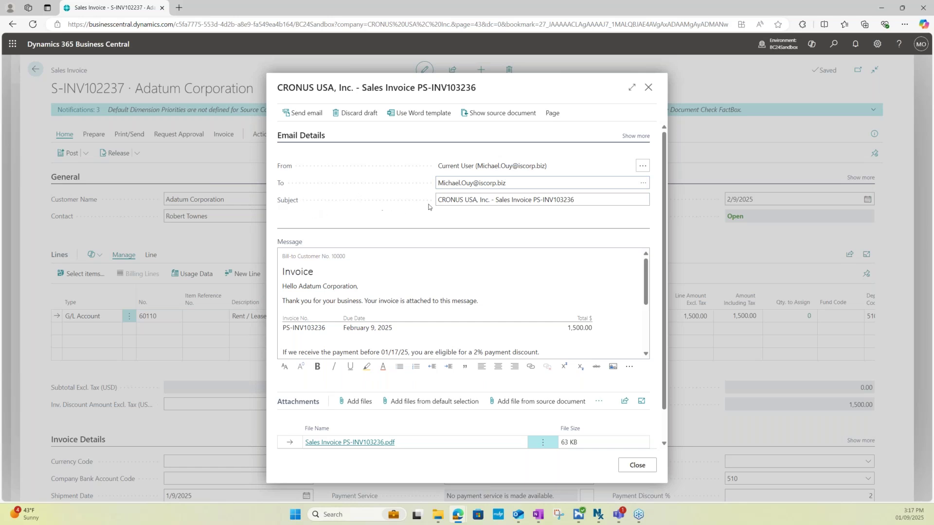
{"action": "left_click", "coordinate": [444, 200]}
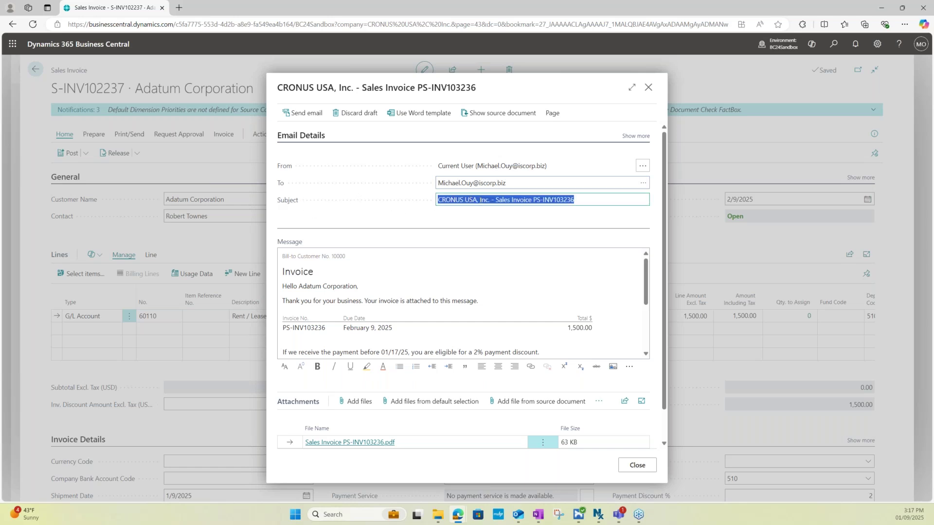
{"action": "left_click", "coordinate": [429, 273]}
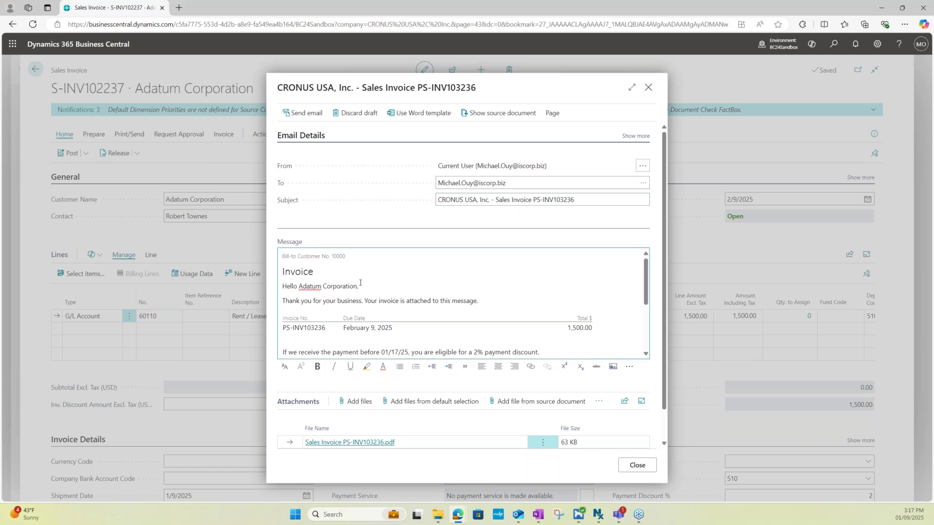
Review the message body and send the email with Sales Invoice PS-INV103236.pdf attached
{"action": "scroll", "coordinate": [365, 302], "scroll_direction": "down", "scroll_amount": 3}
{"action": "scroll", "coordinate": [365, 302], "scroll_direction": "up", "scroll_amount": 3}
{"action": "scroll", "coordinate": [365, 283], "scroll_direction": "down", "scroll_amount": 2}
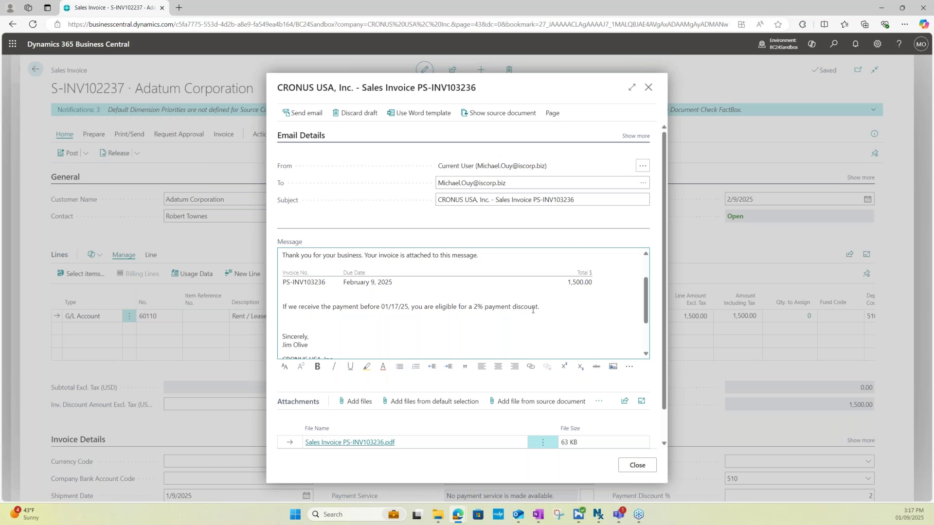
{"action": "scroll", "coordinate": [571, 311], "scroll_direction": "down", "scroll_amount": 2}
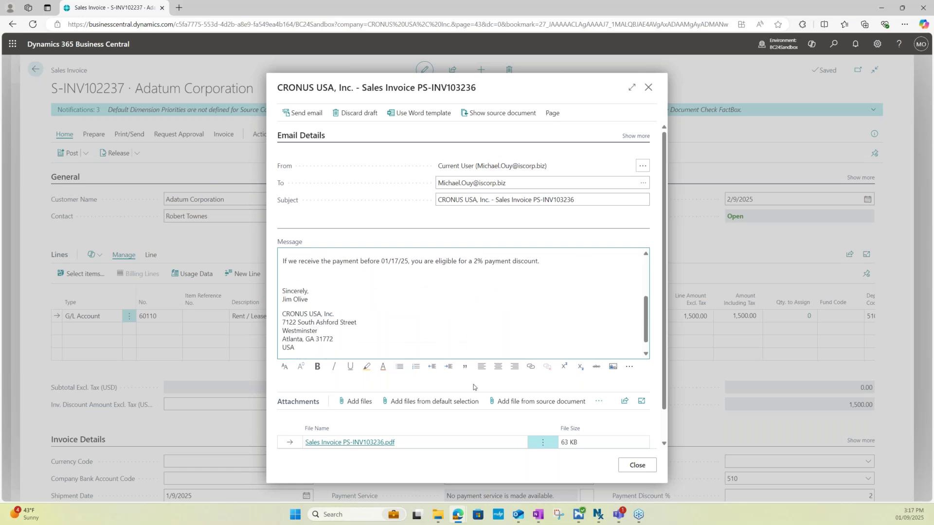
{"action": "scroll", "coordinate": [473, 384], "scroll_direction": "down", "scroll_amount": 1}
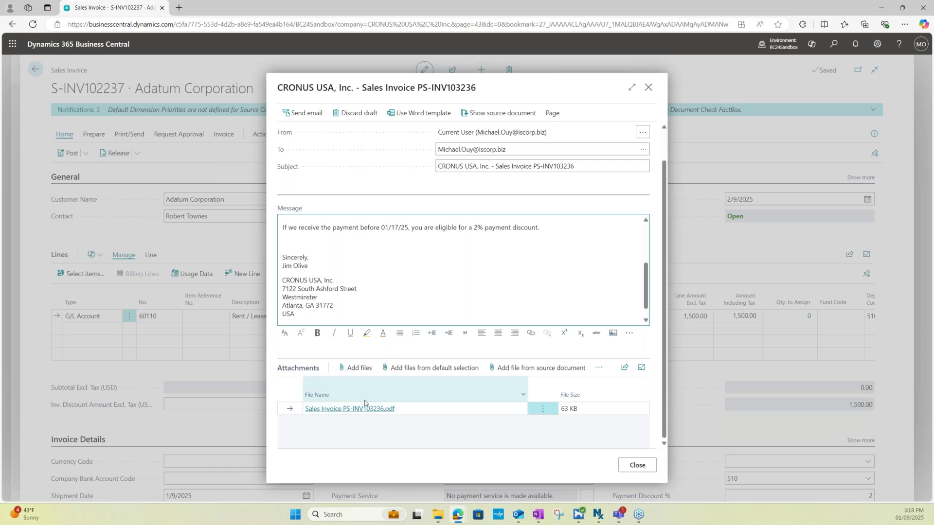
{"action": "scroll", "coordinate": [473, 302], "scroll_direction": "up", "scroll_amount": 5}
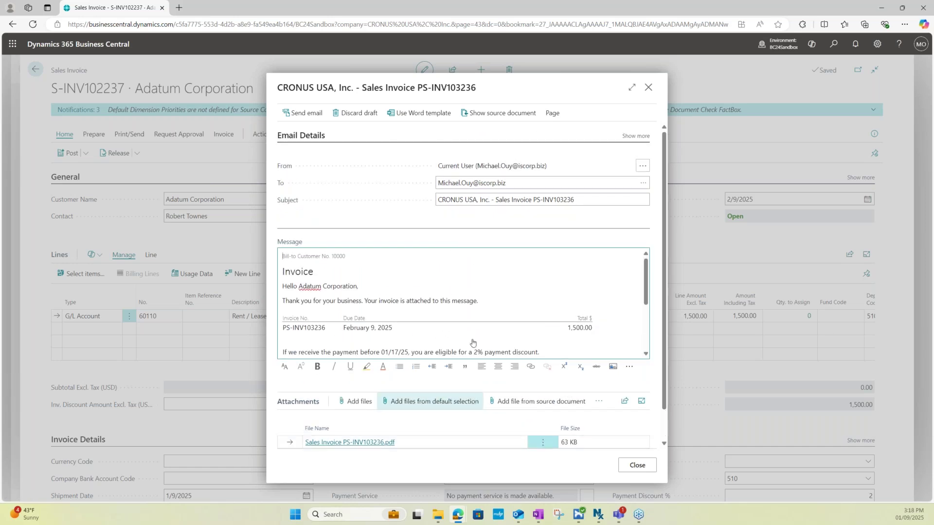
{"action": "left_click", "coordinate": [306, 118]}
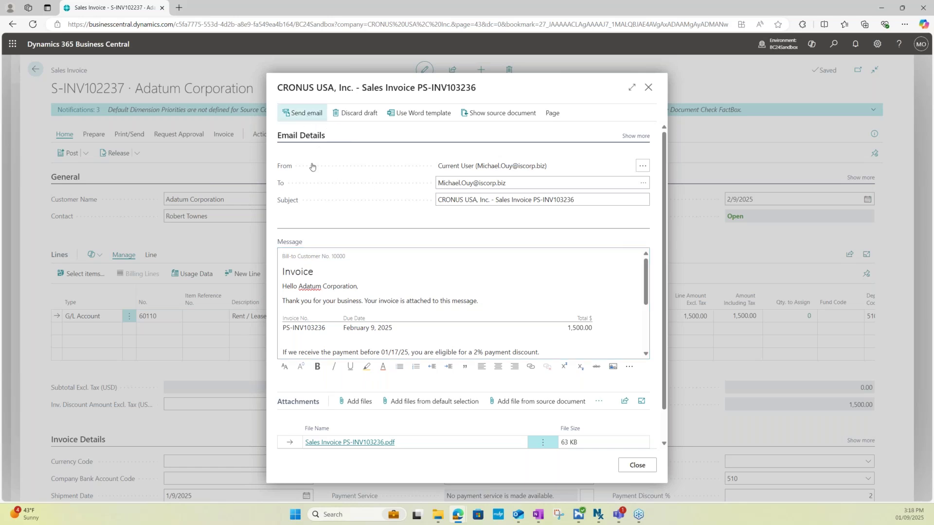
In Outlook, view the received PS-INV103236 email and open its attached invoice PDF
{"action": "key", "text": "alt+Tab"}
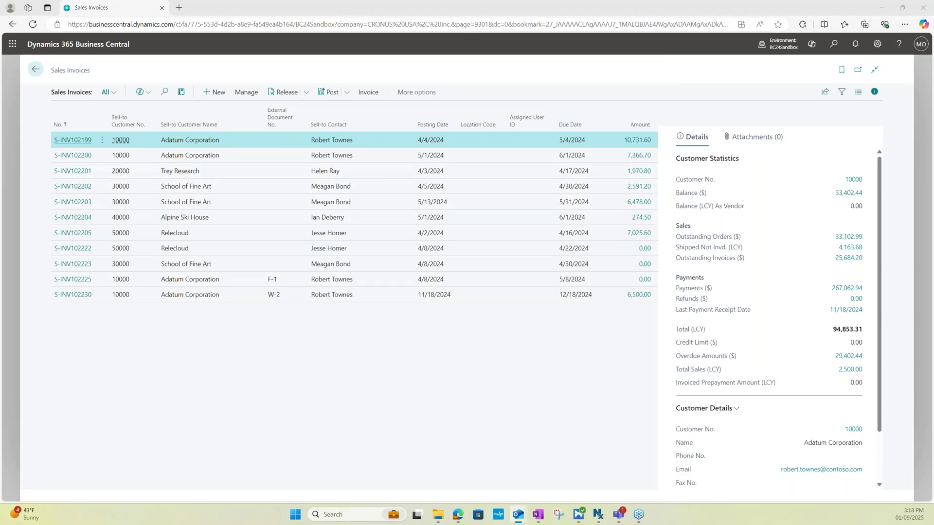
{"action": "left_click_drag", "start_coordinate": [0, 94], "coordinate": [421, 91]}
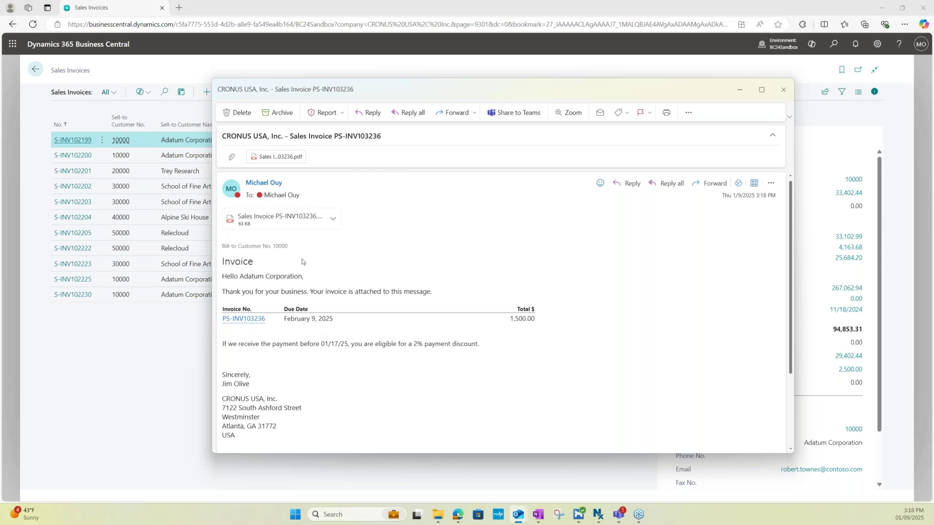
{"action": "left_click_drag", "start_coordinate": [227, 275], "coordinate": [444, 363]}
{"action": "left_click", "coordinate": [428, 360]}
{"action": "scroll", "coordinate": [408, 355], "scroll_direction": "down", "scroll_amount": 1}
{"action": "scroll", "coordinate": [427, 354], "scroll_direction": "up", "scroll_amount": 1}
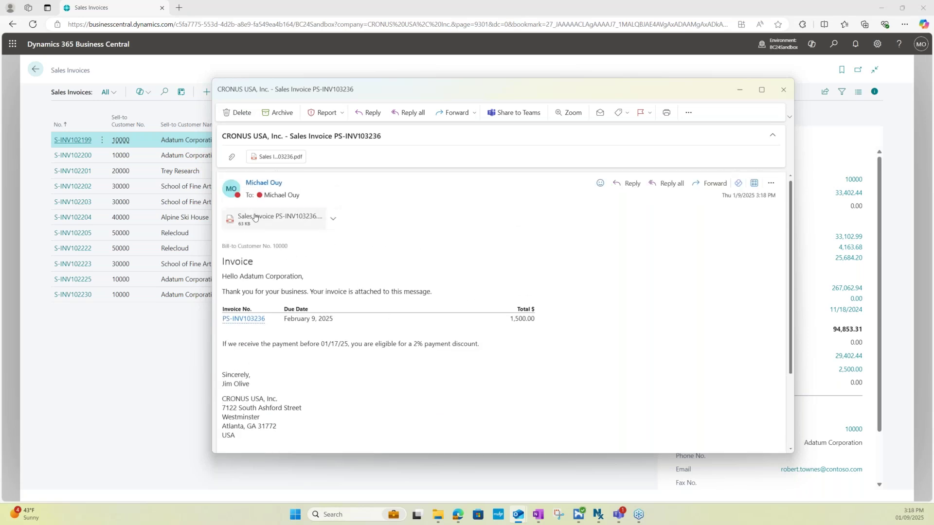
{"action": "left_click", "coordinate": [334, 219]}
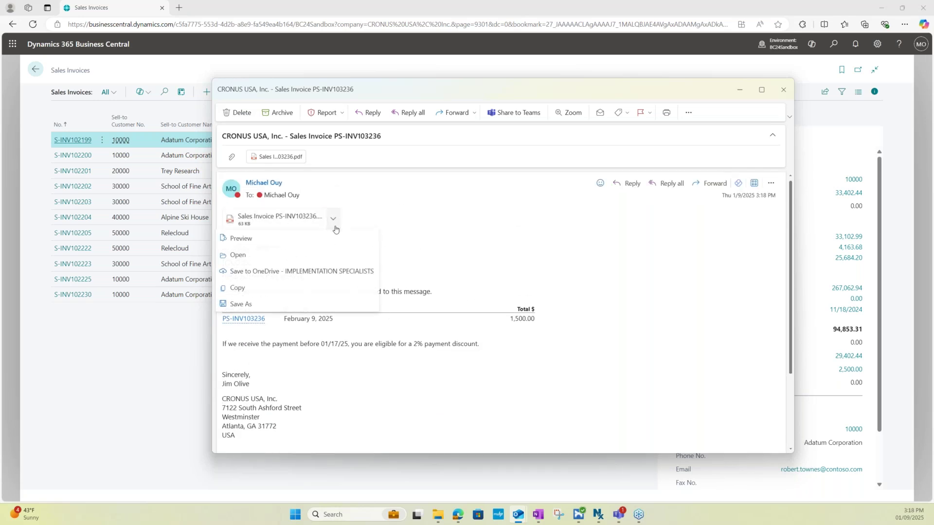
{"action": "left_click", "coordinate": [338, 254]}
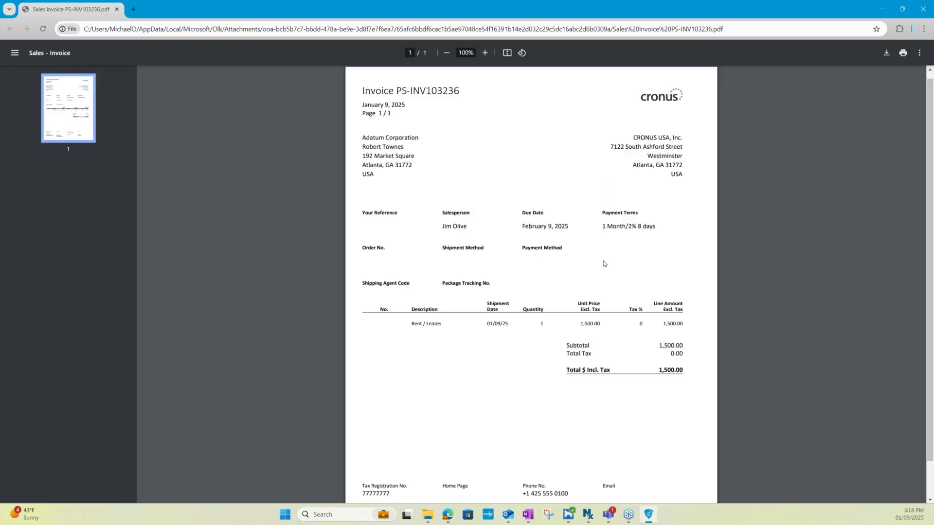
Review the PS-INV103236 invoice PDF for Adatum Corporation (1,500.00), then close the viewer
{"action": "scroll", "coordinate": [603, 263], "scroll_direction": "down", "scroll_amount": 1}
{"action": "scroll", "coordinate": [604, 354], "scroll_direction": "up", "scroll_amount": 1}
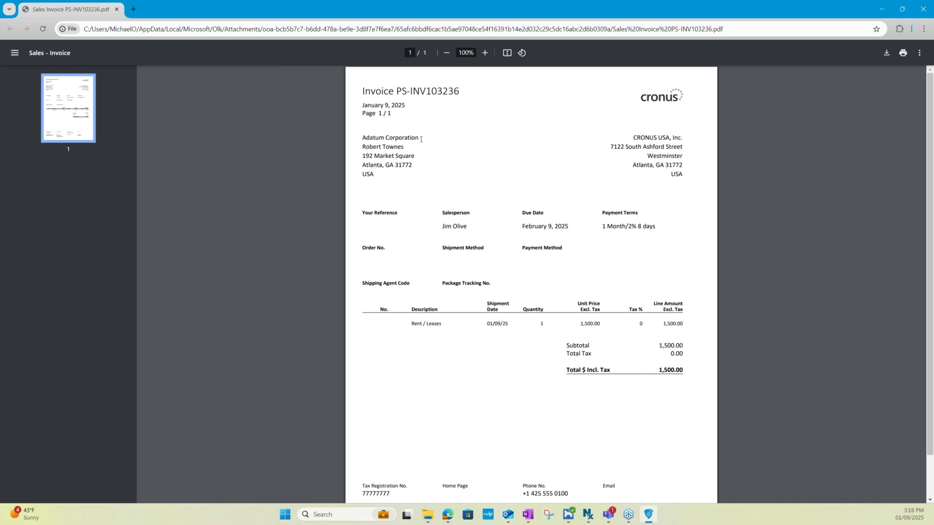
{"action": "left_click", "coordinate": [922, 9]}
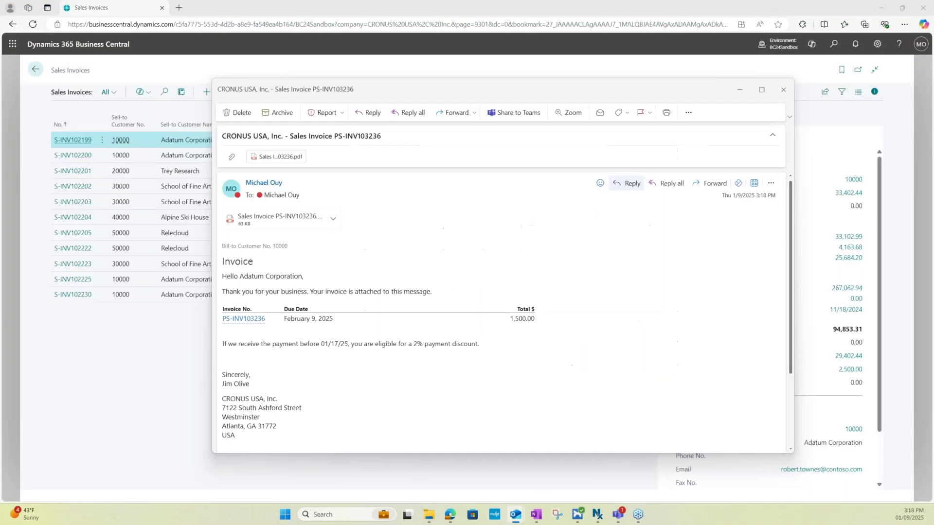
Close the invoice email in Outlook and go back from the Sales Invoices list
{"action": "left_click", "coordinate": [780, 90]}
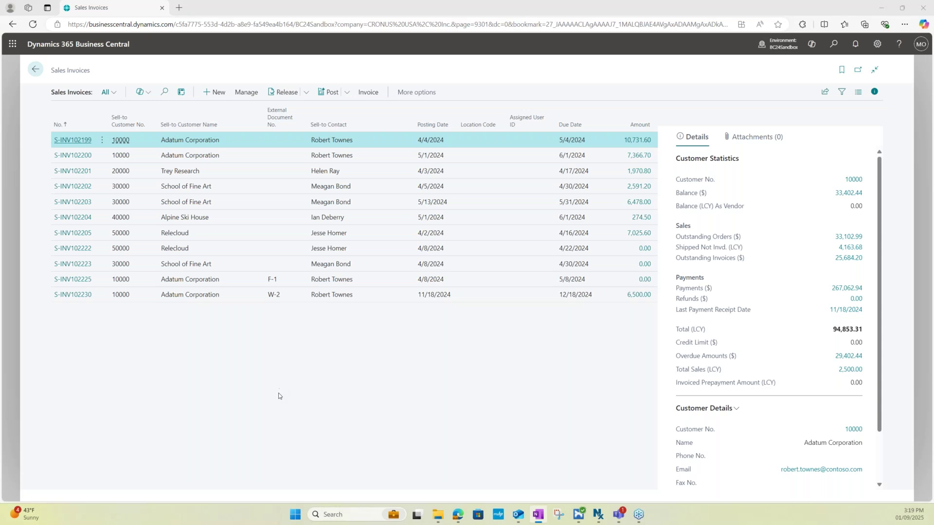
{"action": "left_click", "coordinate": [32, 77]}
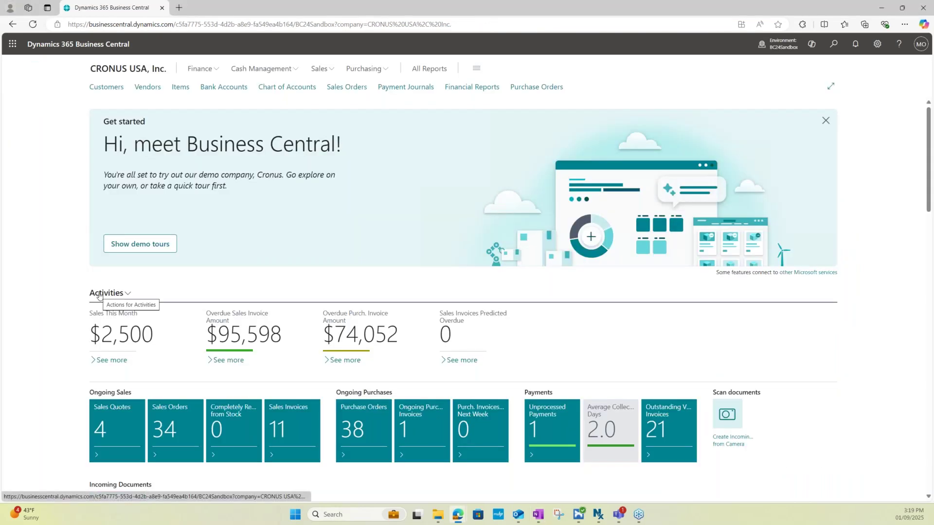